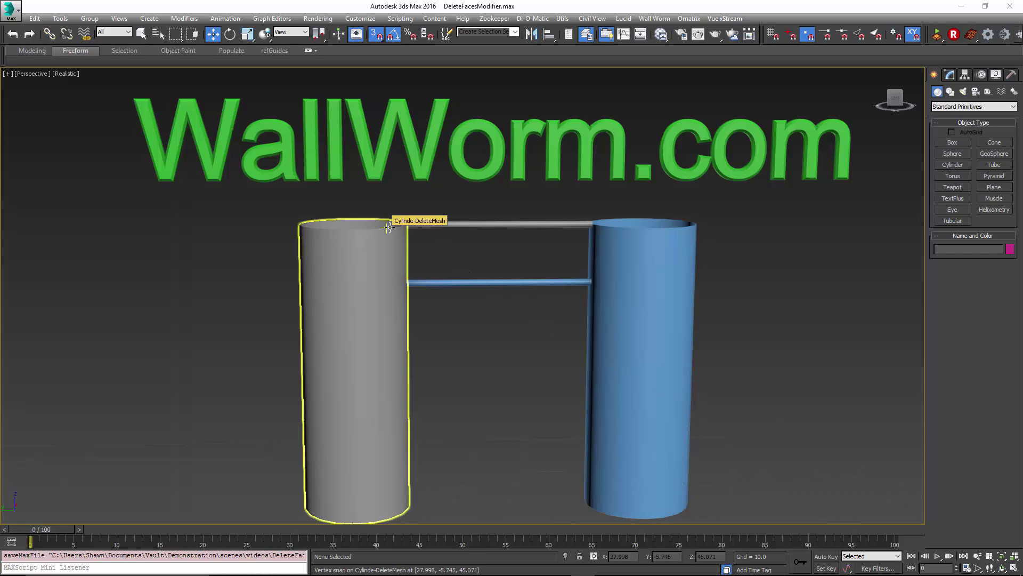
# Select the grey cylinder and view its DeleteMesh, Poly Select and Cylinder stack from above.
pyautogui.click(367, 253)
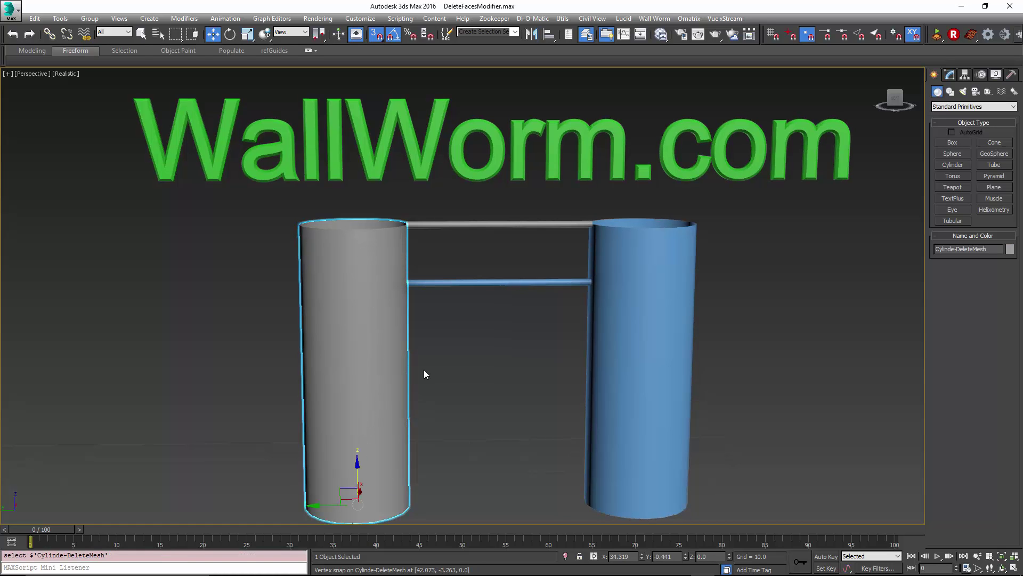
pyautogui.keyDown('alt'); pyautogui.moveTo(433, 347); pyautogui.dragTo(385, 400, button='middle'); pyautogui.keyUp('alt')
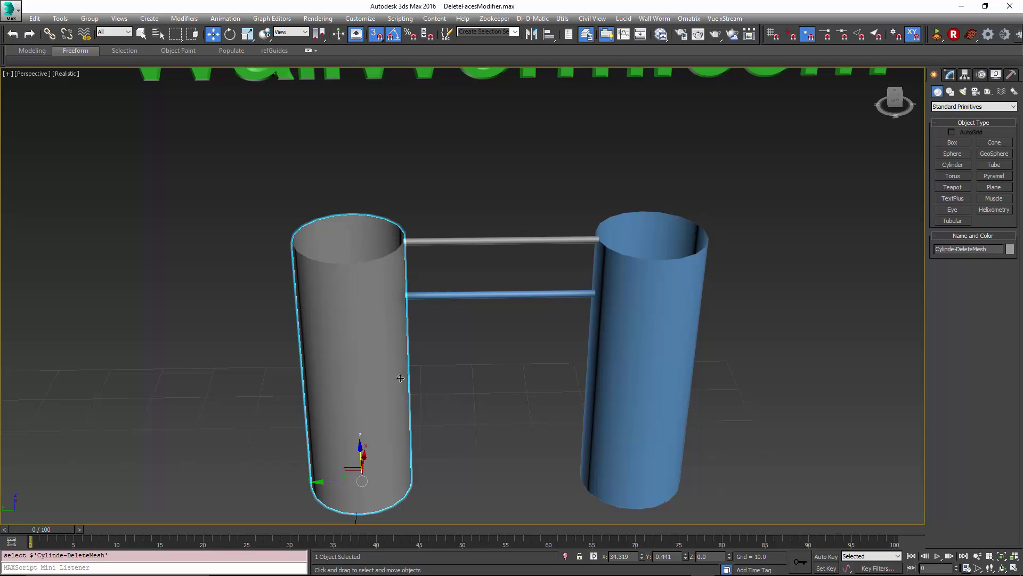
pyautogui.click(950, 74)
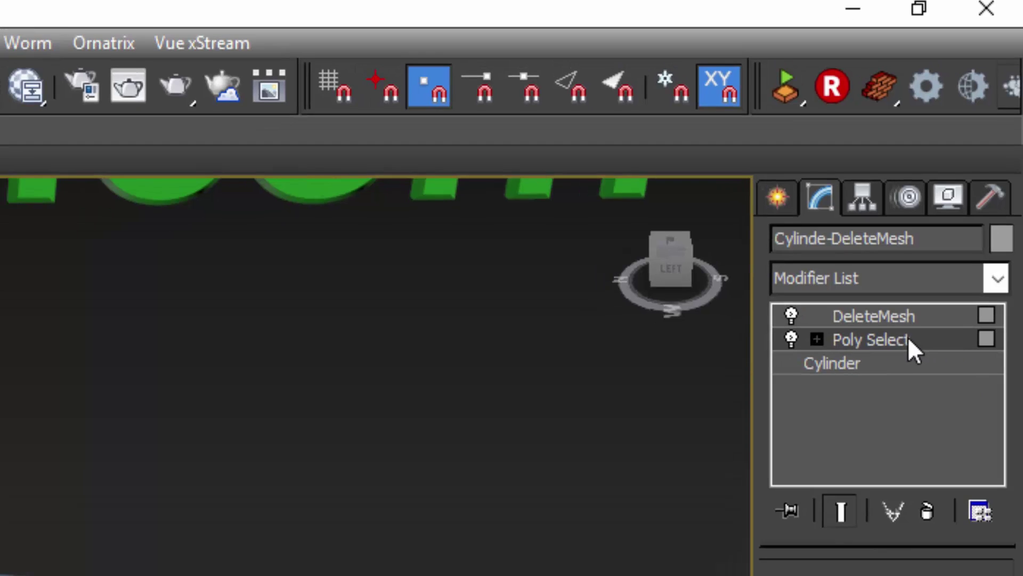
pyautogui.click(930, 369)
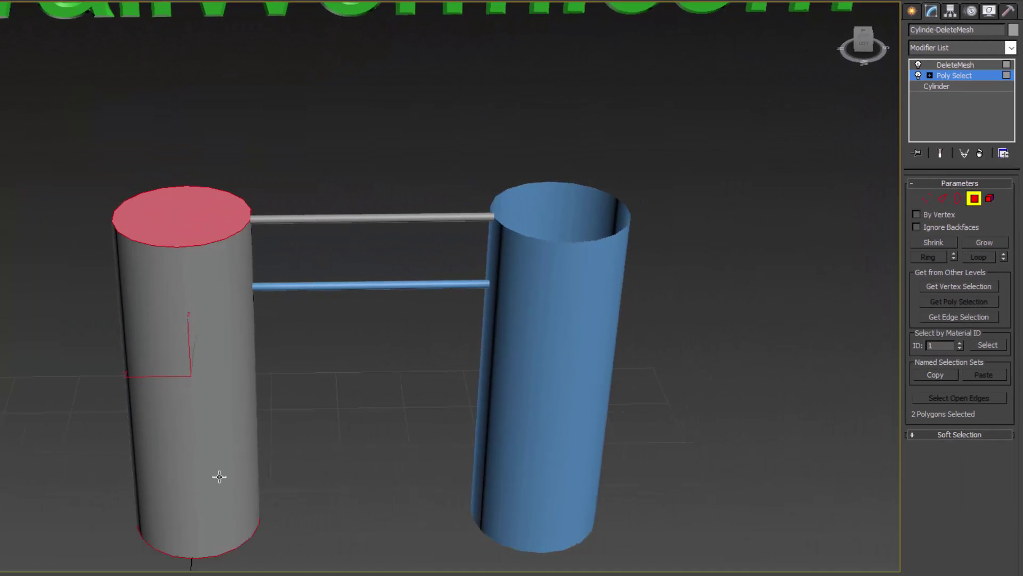
pyautogui.moveTo(317, 401)
pyautogui.keyDown('alt'); pyautogui.mouseDown(button='middle')
pyautogui.moveTo(311, 297)
pyautogui.moveTo(315, 407)
pyautogui.moveTo(320, 400)
pyautogui.mouseUp(button='middle'); pyautogui.keyUp('alt')
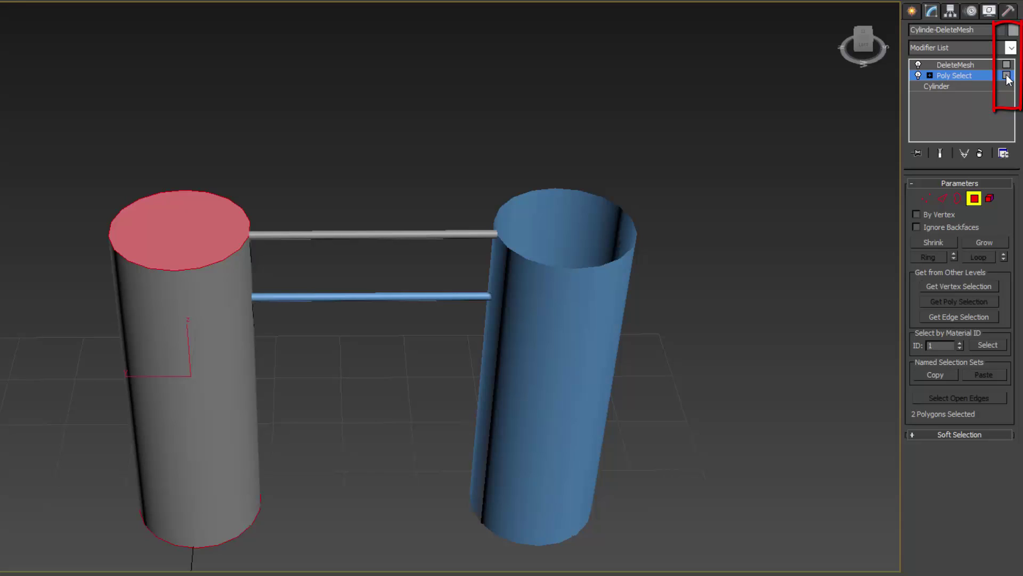
pyautogui.click(968, 66)
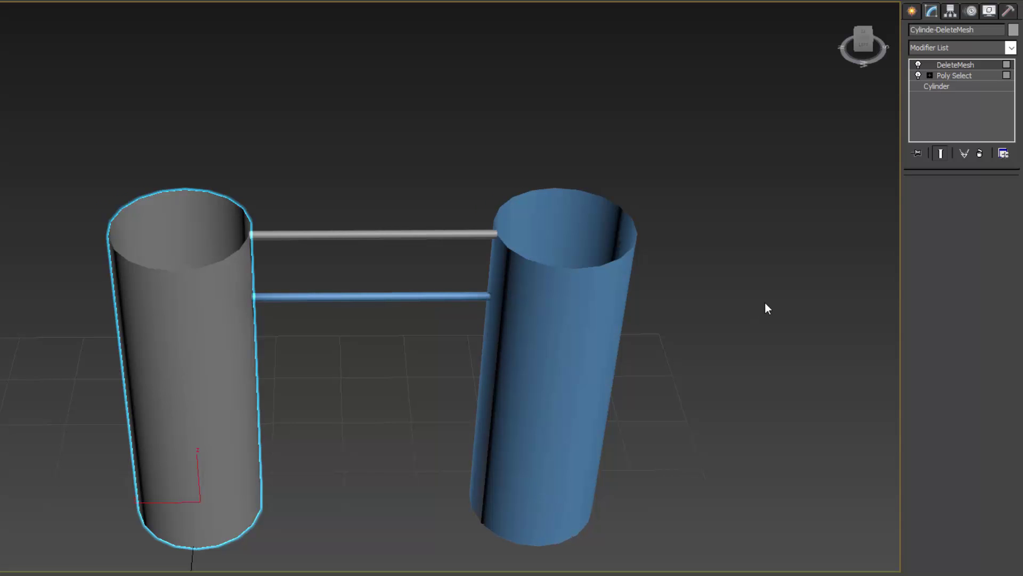
# Add a Bend modifier to the grey cylinder with Angle -46.
pyautogui.click(1011, 48)
pyautogui.scroll(-10, 1002, 196)
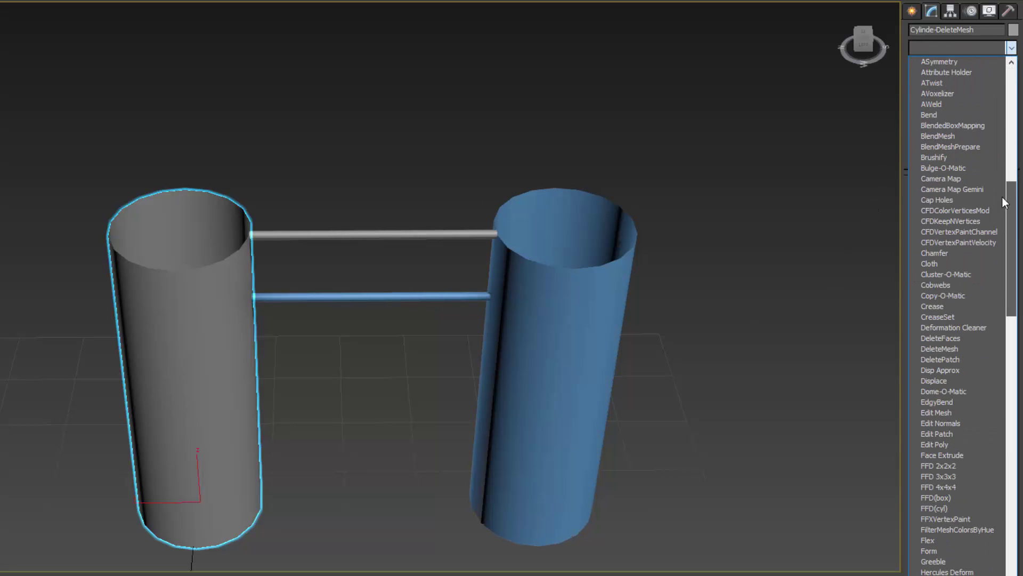
pyautogui.scroll(3, 1002, 197)
pyautogui.click(996, 207)
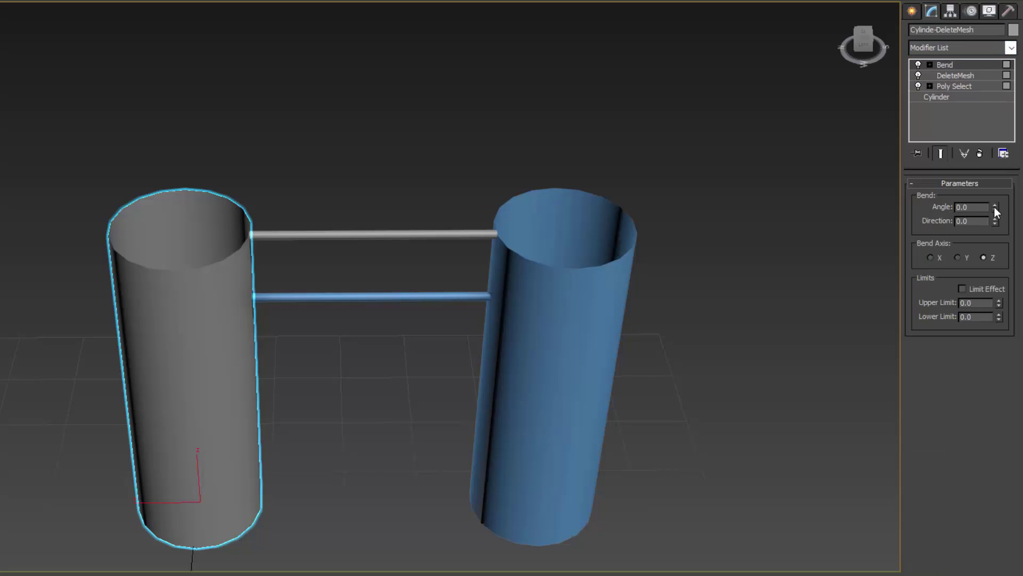
pyautogui.moveTo(991, 174); pyautogui.dragTo(986, 213)
# Move the Bend below Poly Select in the stack, making the grey cylinder disappear.
pyautogui.keyDown('alt'); pyautogui.moveTo(220, 367); pyautogui.dragTo(219, 424, button='middle'); pyautogui.keyUp('alt')
pyautogui.scroll(3, 218, 423)
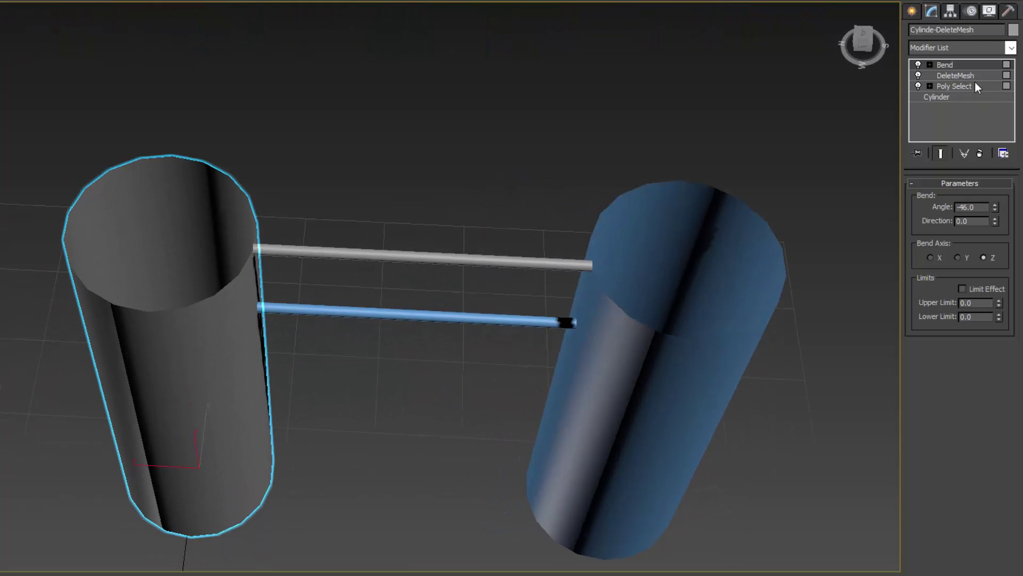
pyautogui.moveTo(947, 65); pyautogui.dragTo(948, 92)
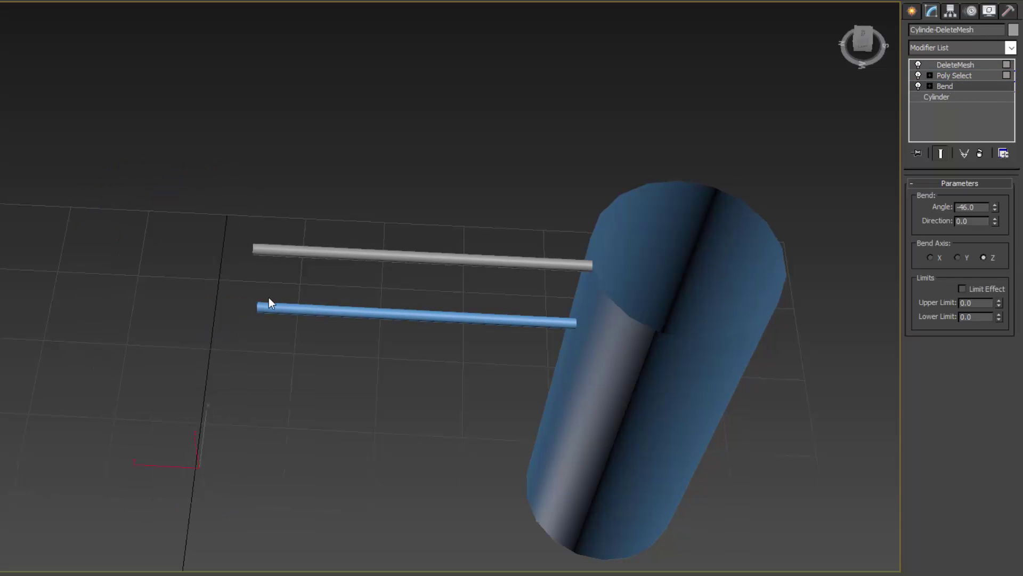
pyautogui.scroll(-5, 269, 297)
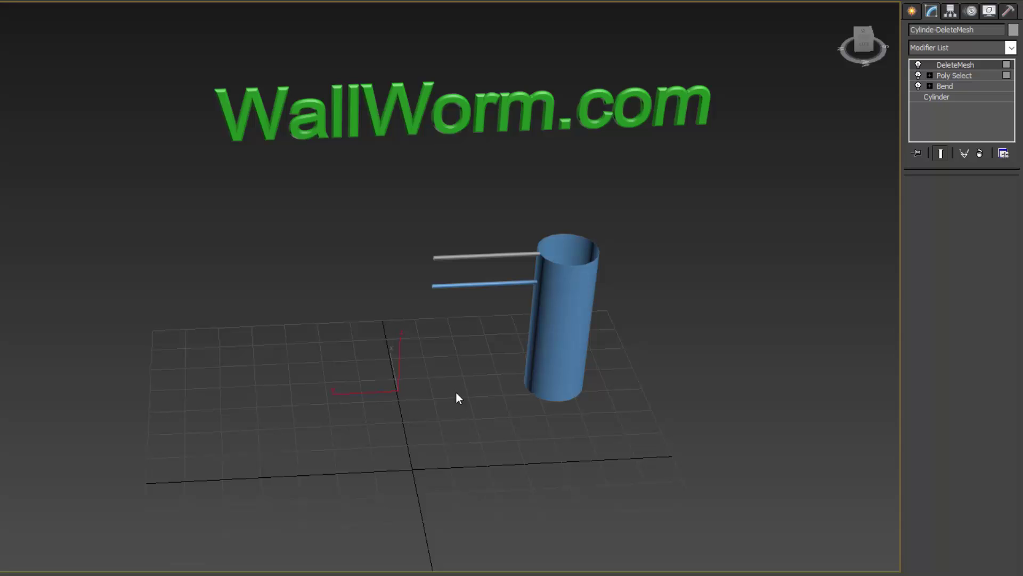
# Delete the lower Bend modifier so the grey cylinder reappears.
pyautogui.rightClick(959, 91)
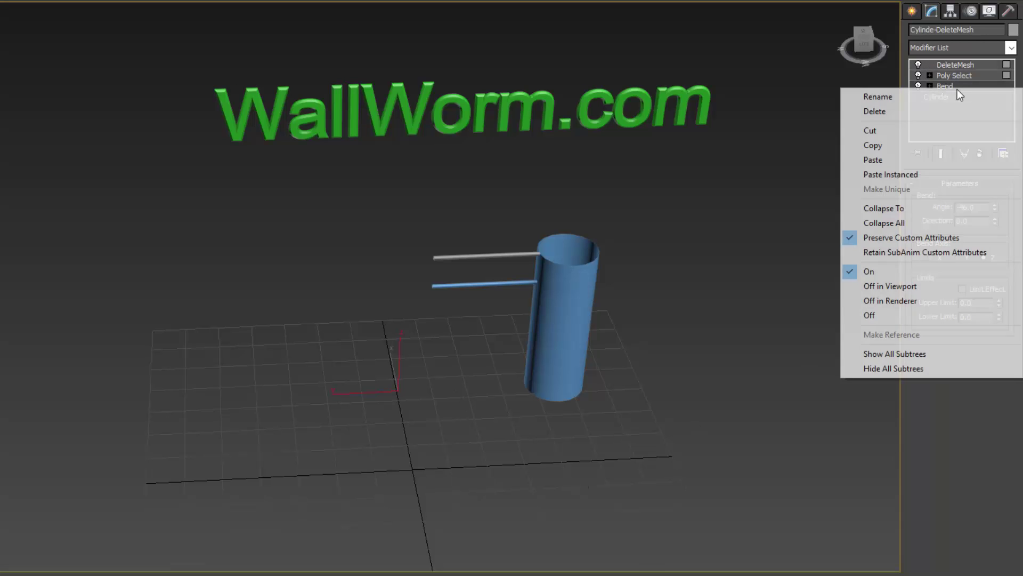
pyautogui.click(906, 110)
pyautogui.scroll(5, 407, 336)
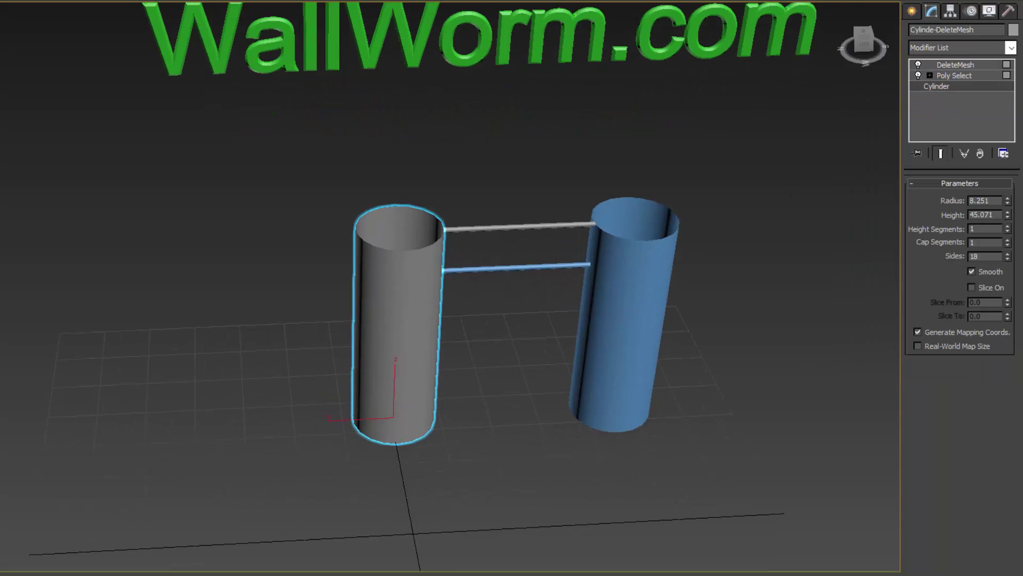
pyautogui.moveTo(493, 299); pyautogui.dragTo(428, 325, button='middle')
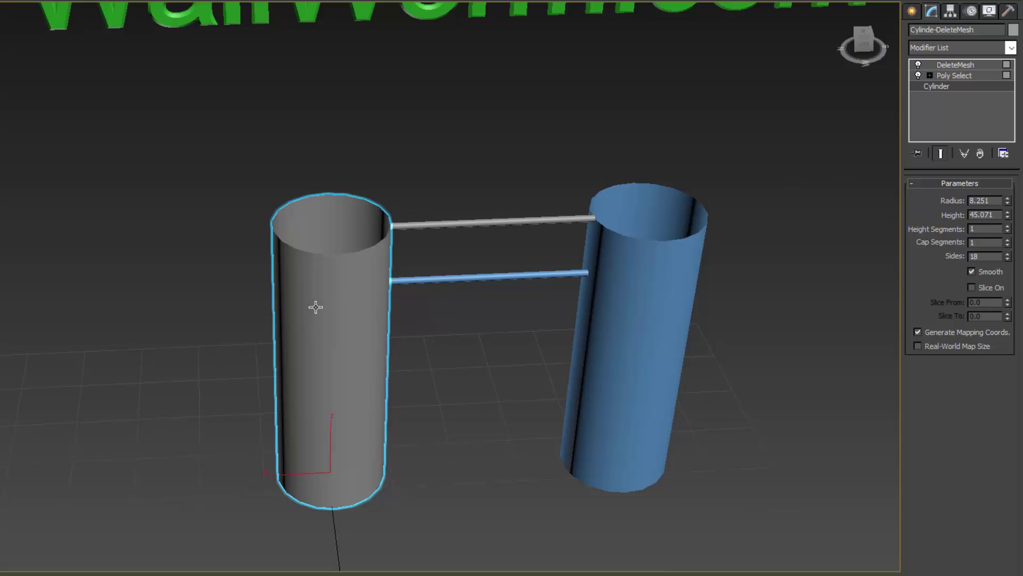
# Add a new Poly Select modifier above DeleteMesh.
pyautogui.click(1011, 49)
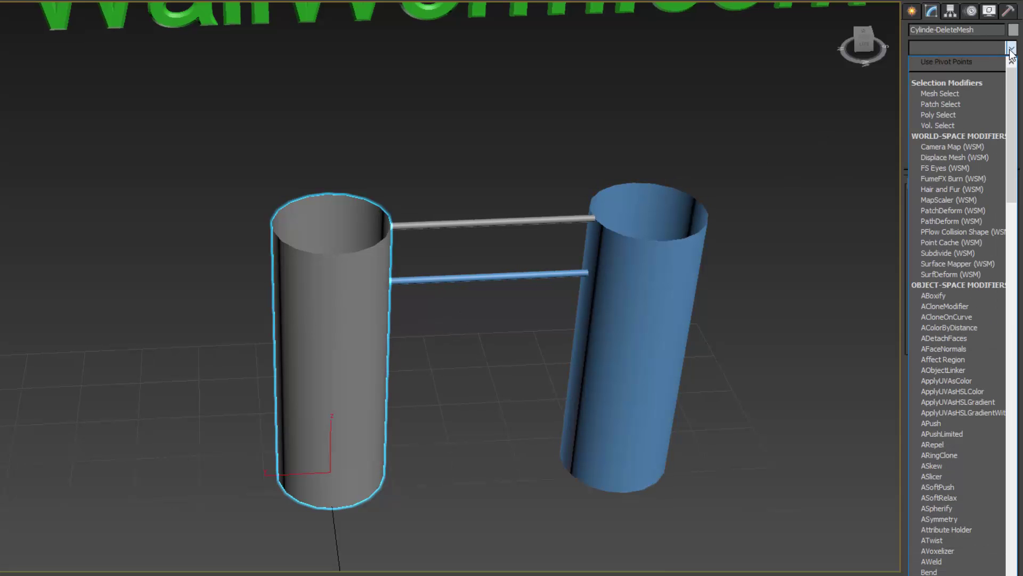
pyautogui.click(1012, 49)
pyautogui.click(968, 65)
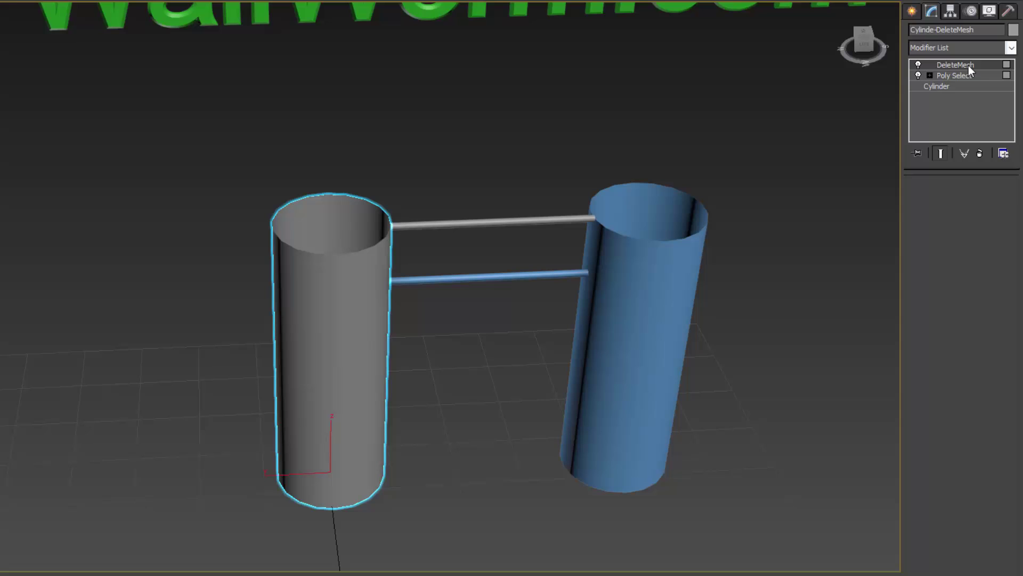
pyautogui.click(1010, 48)
pyautogui.click(985, 108)
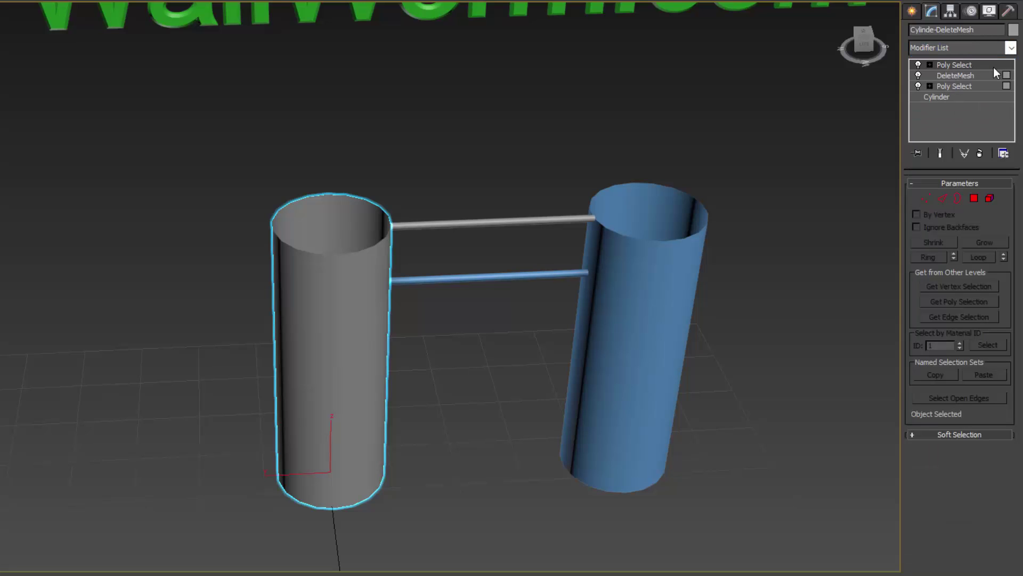
pyautogui.click(1010, 48)
pyautogui.moveTo(1012, 80); pyautogui.dragTo(1013, 118)
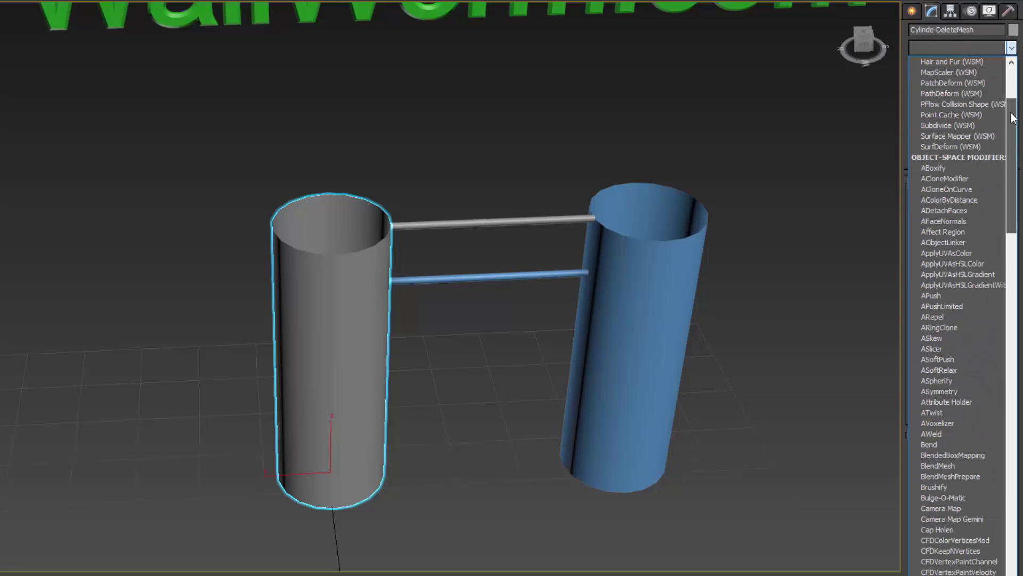
# Add a Bend at angle 79 on top, show edged faces, and select the Cylinder base.
pyautogui.click(935, 444)
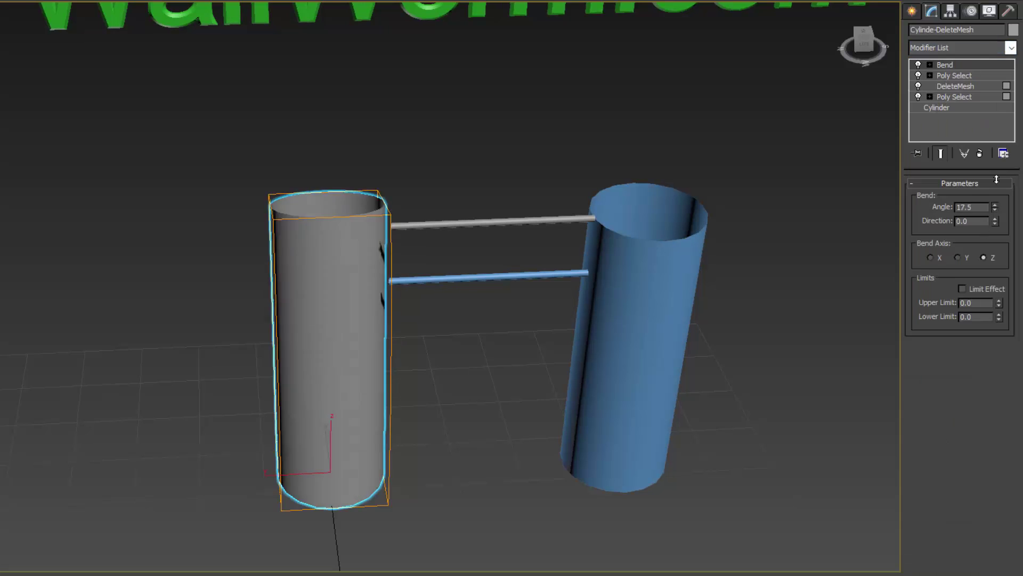
pyautogui.moveTo(997, 179); pyautogui.dragTo(996, 152)
pyautogui.keyDown('alt'); pyautogui.moveTo(460, 350); pyautogui.dragTo(554, 341, button='middle'); pyautogui.keyUp('alt')
pyautogui.press('F4')
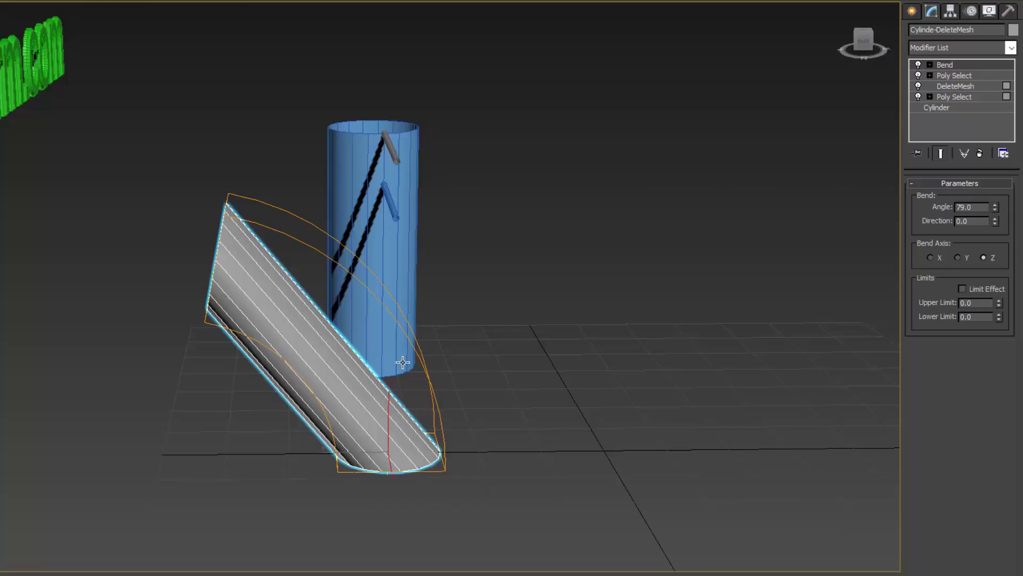
pyautogui.keyDown('alt'); pyautogui.moveTo(402, 363); pyautogui.dragTo(373, 310, button='middle'); pyautogui.keyUp('alt')
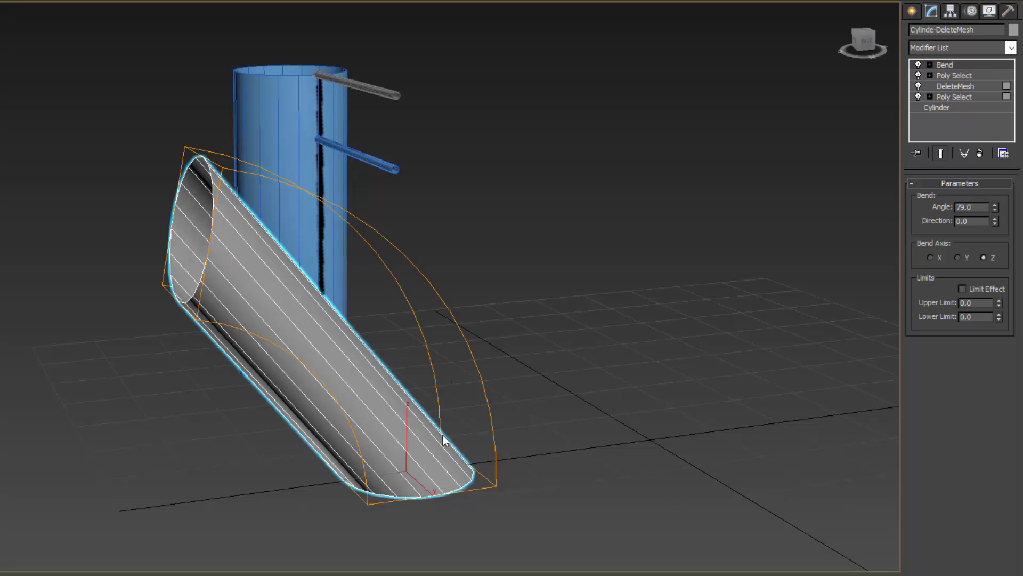
pyautogui.click(947, 107)
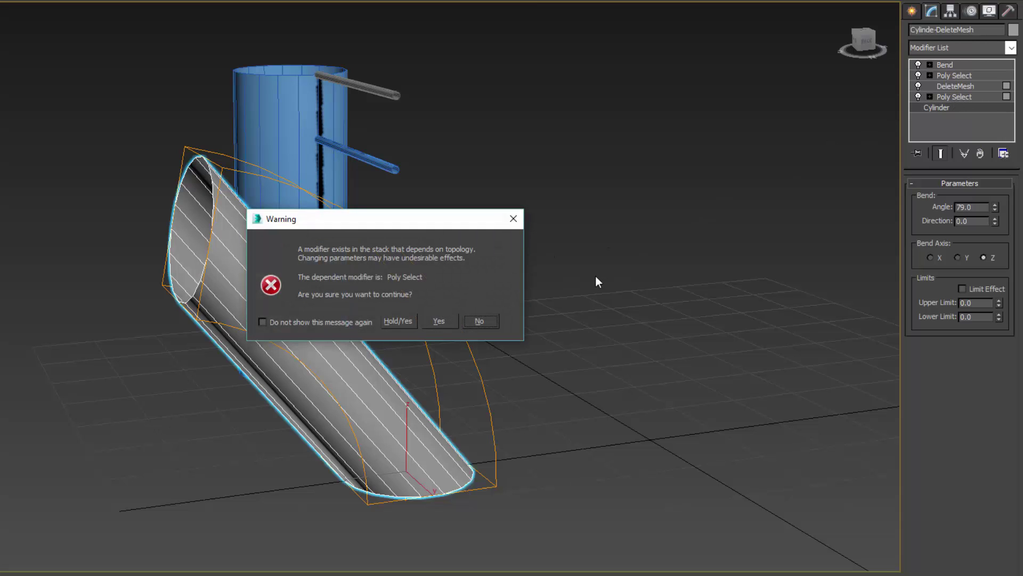
# Accept the topology warning and raise the grey cylinder's Height Segments to 6.
pyautogui.click(439, 321)
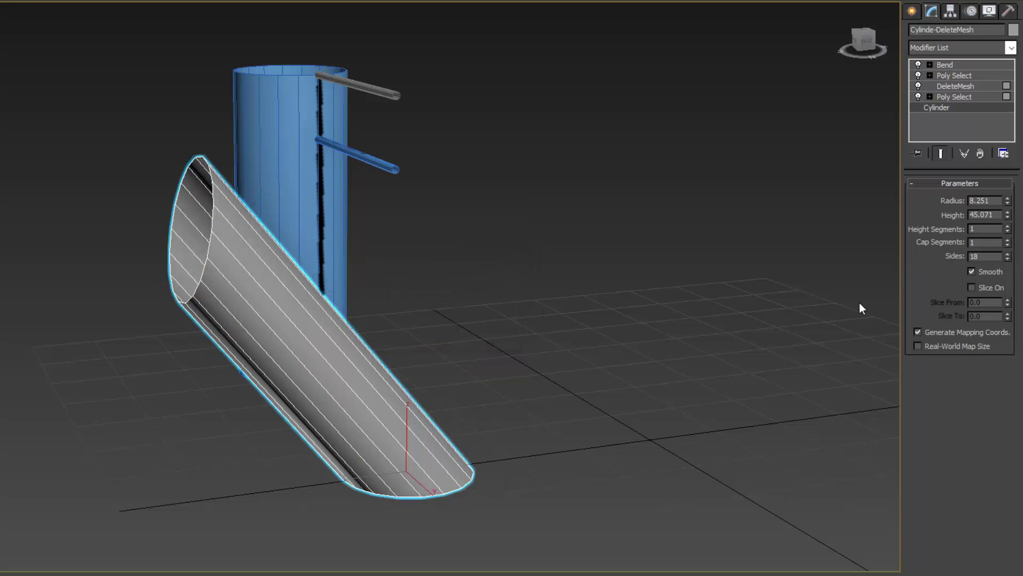
pyautogui.click(1007, 227)
pyautogui.click(1008, 228)
pyautogui.click(1007, 227)
pyautogui.click(1008, 228)
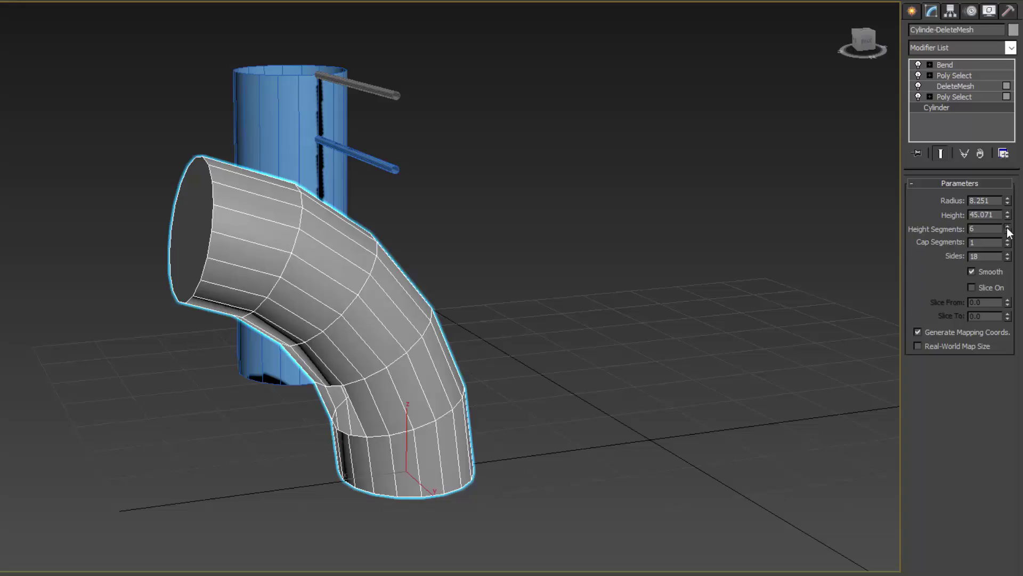
pyautogui.click(1008, 228)
pyautogui.keyDown('alt'); pyautogui.moveTo(379, 368); pyautogui.dragTo(194, 459, button='middle'); pyautogui.keyUp('alt')
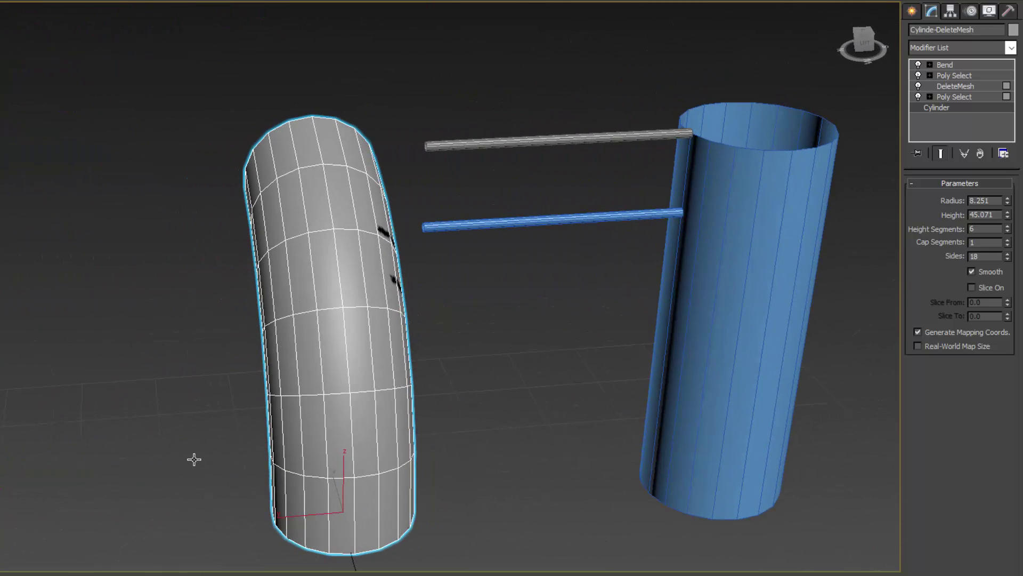
# Select the top and bottom cap polygons in the lower Poly Select, then return to Bend.
pyautogui.click(954, 97)
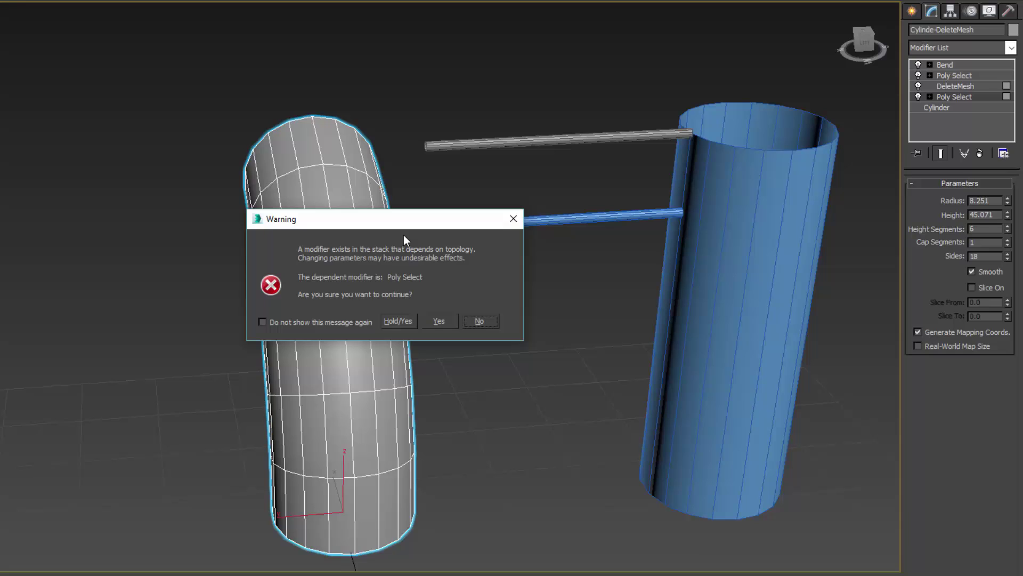
pyautogui.click(439, 325)
pyautogui.keyDown('alt'); pyautogui.moveTo(427, 330); pyautogui.dragTo(411, 335, button='middle'); pyautogui.keyUp('alt')
pyautogui.click(345, 152)
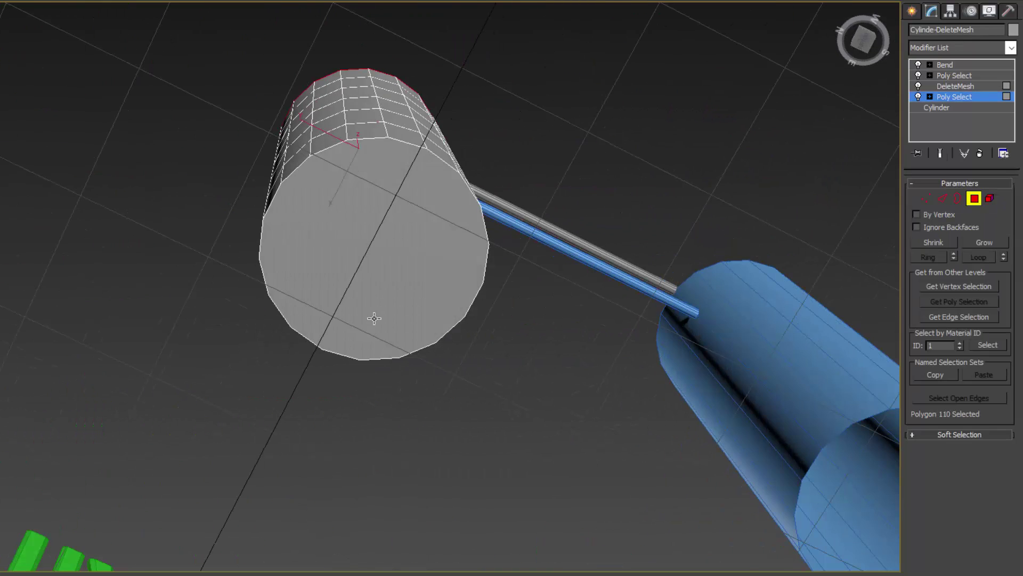
pyautogui.keyDown('ctrl'); pyautogui.click(373, 318); pyautogui.keyUp('ctrl')
pyautogui.keyDown('alt'); pyautogui.moveTo(441, 224); pyautogui.dragTo(496, 267, button='middle'); pyautogui.keyUp('alt')
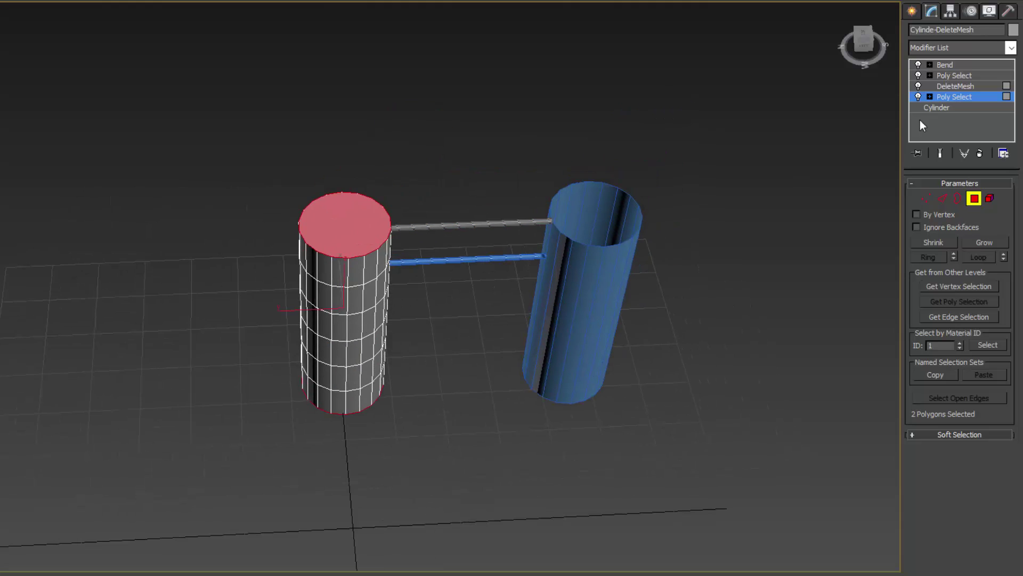
pyautogui.click(946, 65)
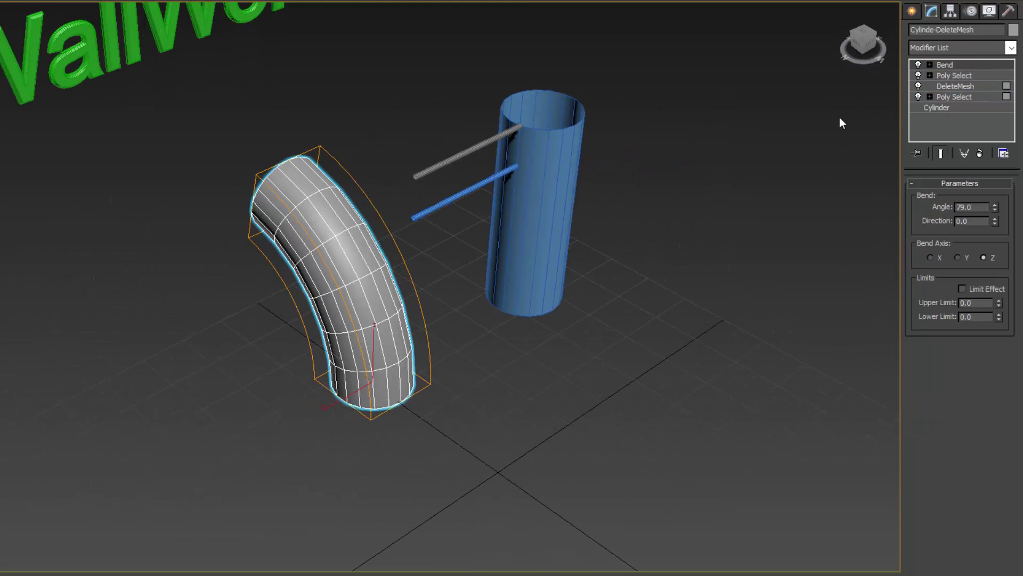
pyautogui.moveTo(467, 242); pyautogui.dragTo(466, 270, button='middle')
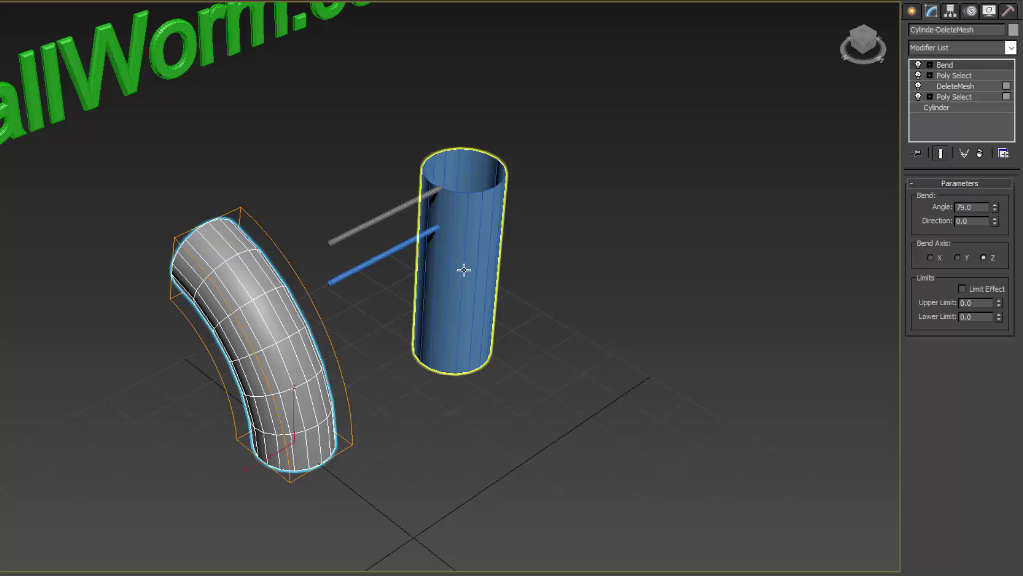
pyautogui.scroll(8, 453, 275)
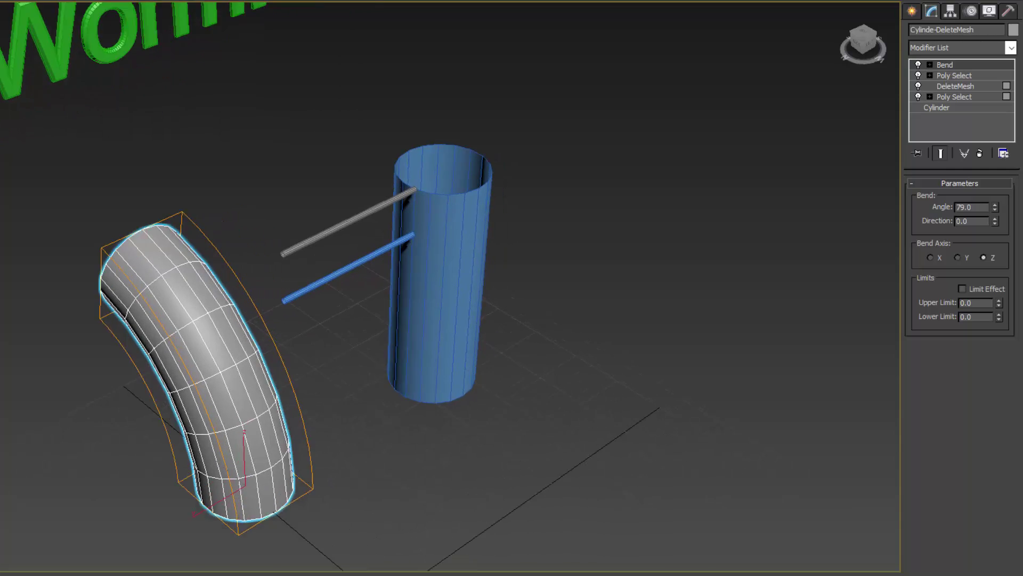
# Select the blue cylinder to see DeleteFaces deleting polygons with Material IDs 1, 2.
pyautogui.click(472, 252)
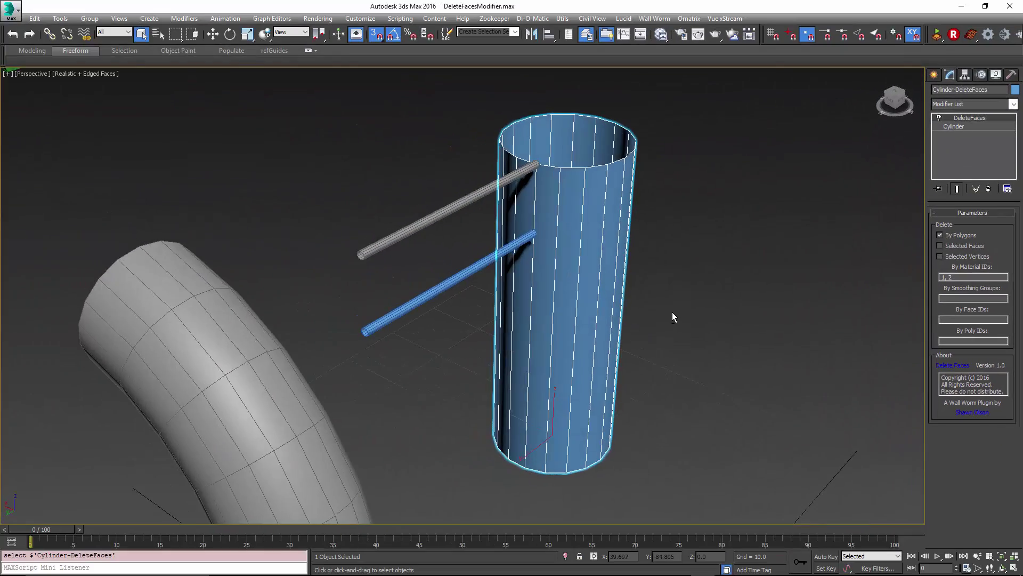
# Raise the blue cylinder's base Height Segments from 1 to 5, keeping its top open.
pyautogui.keyDown('alt'); pyautogui.moveTo(471, 338); pyautogui.dragTo(470, 300, button='middle'); pyautogui.keyUp('alt')
pyautogui.keyDown('alt'); pyautogui.moveTo(670, 286); pyautogui.dragTo(668, 320, button='middle'); pyautogui.keyUp('alt')
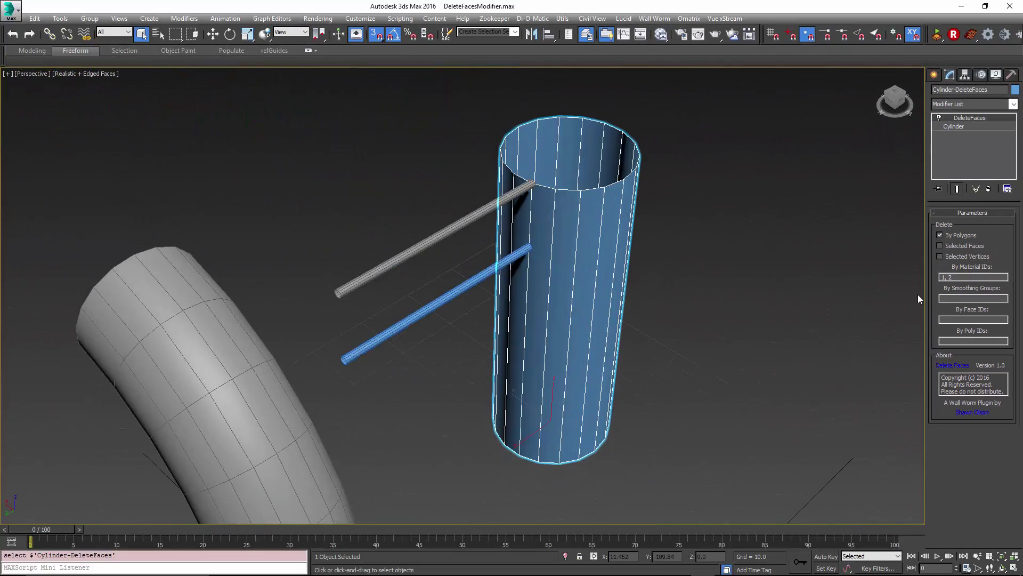
pyautogui.press('alt')
pyautogui.click(961, 126)
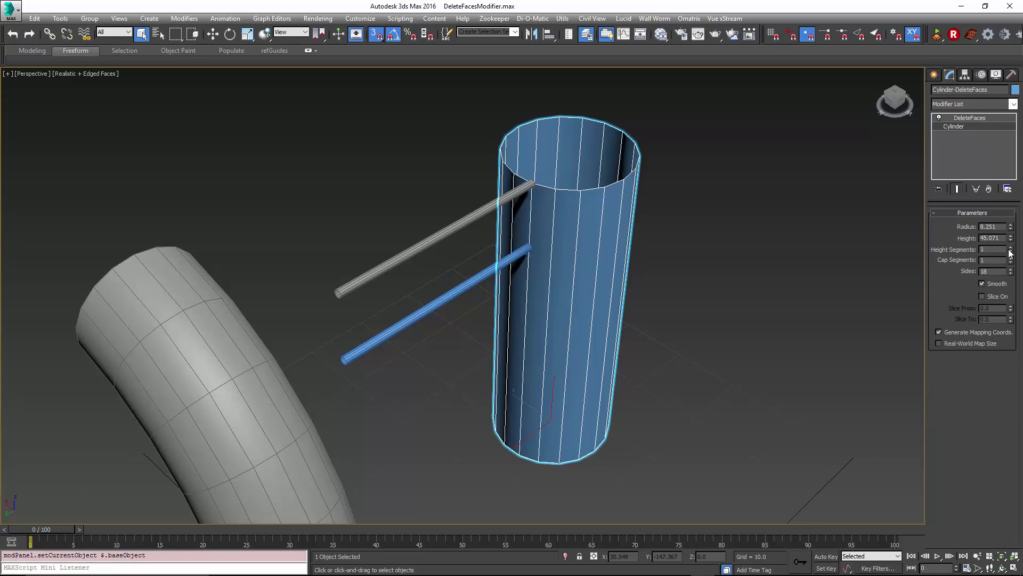
pyautogui.click(1010, 248)
pyautogui.click(1010, 248)
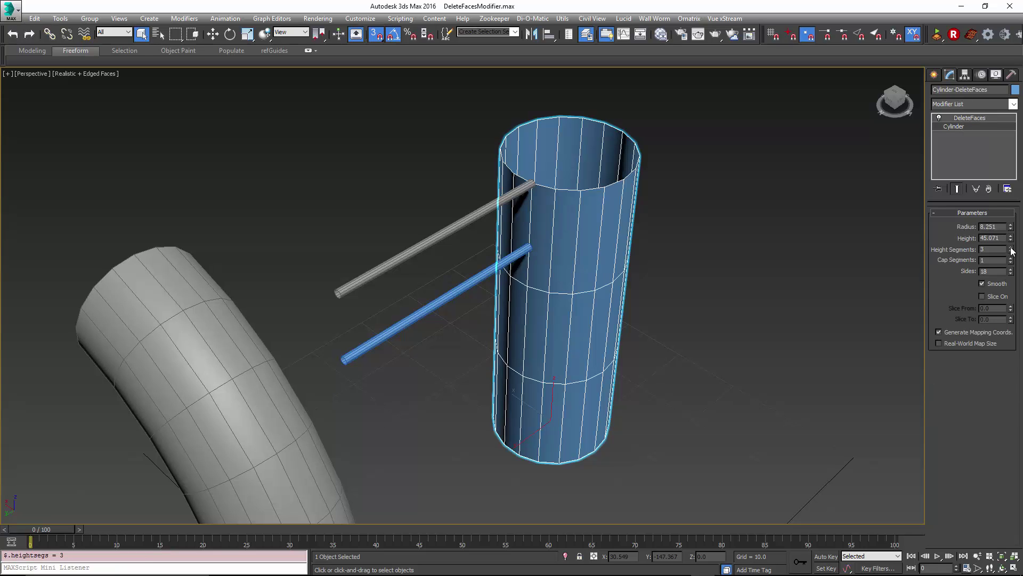
pyautogui.click(1010, 248)
pyautogui.click(1010, 248)
pyautogui.keyDown('alt'); pyautogui.moveTo(658, 285); pyautogui.dragTo(693, 296, button='middle'); pyautogui.keyUp('alt')
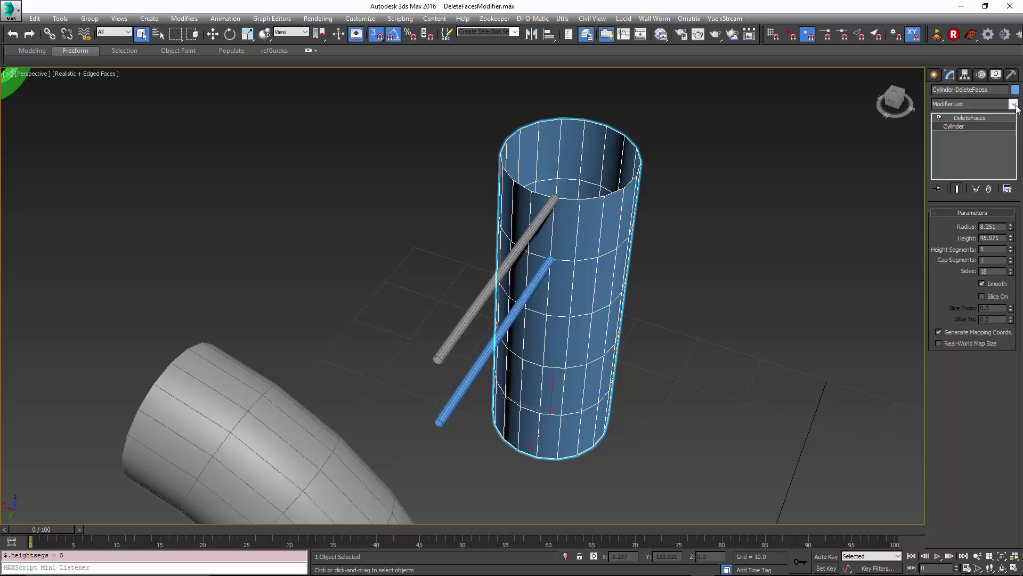
# Add a Bend above DeleteFaces on the blue cylinder with Angle 126.5.
pyautogui.click(975, 118)
pyautogui.click(1013, 103)
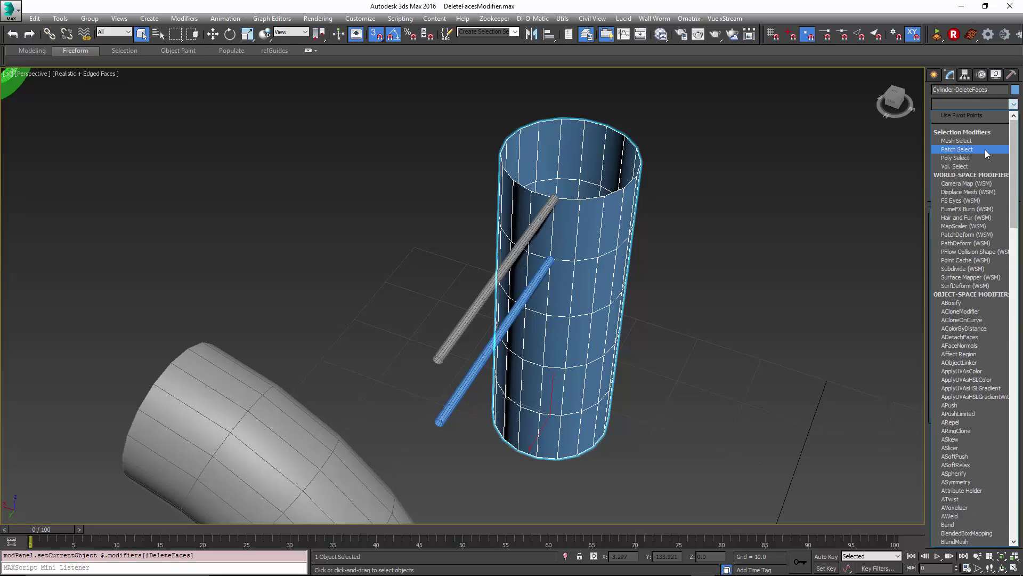
pyautogui.scroll(-9, 986, 153)
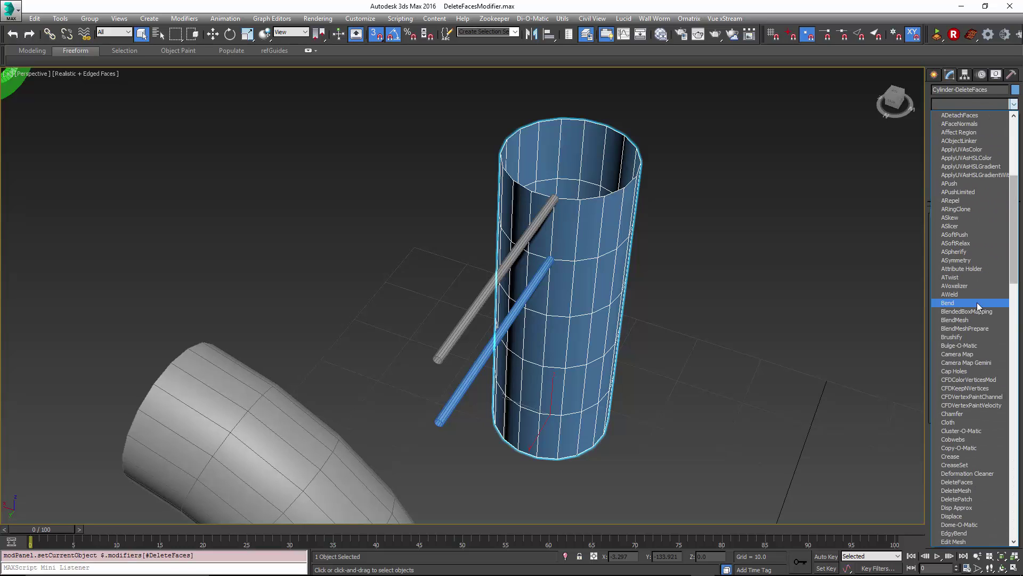
pyautogui.click(977, 302)
pyautogui.moveTo(1000, 233); pyautogui.dragTo(975, 101)
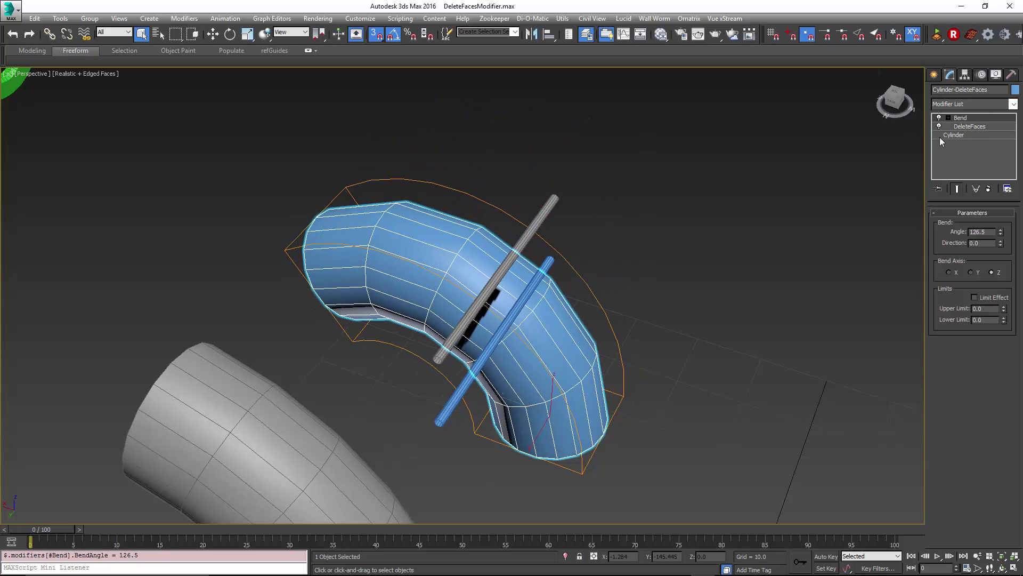
# Raise the blue cylinder's Height Segments to 9.
pyautogui.click(959, 134)
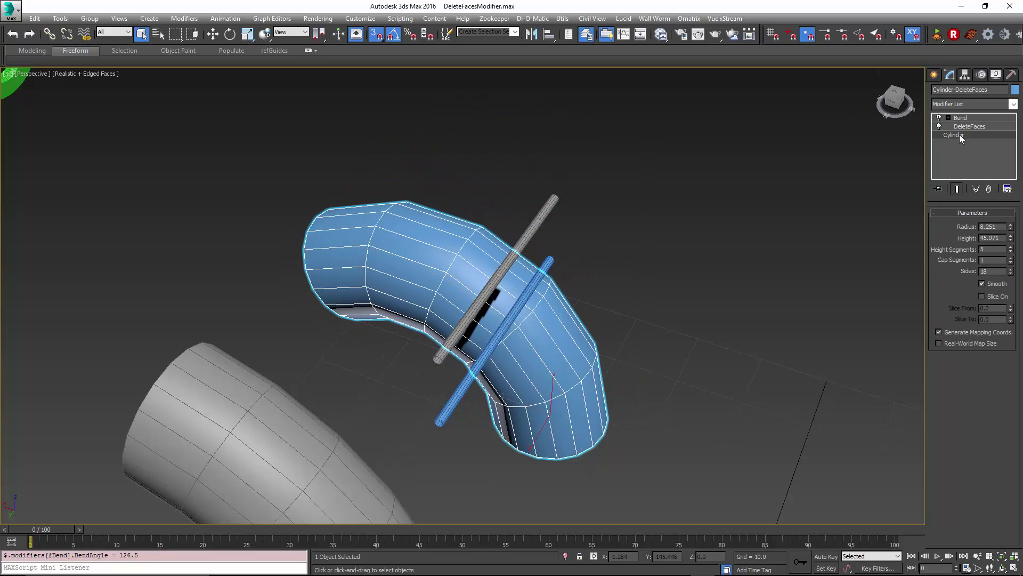
pyautogui.click(1011, 249)
pyautogui.click(1011, 249)
pyautogui.click(1011, 249)
pyautogui.click(1011, 249)
pyautogui.keyDown('alt'); pyautogui.moveTo(533, 240); pyautogui.dragTo(507, 283, button='middle'); pyautogui.keyUp('alt')
# Isolate the grey and blue rods with Alt+Q, select the grey rod, and lay them horizontal.
pyautogui.click(598, 153)
pyautogui.keyDown('alt'); pyautogui.moveTo(631, 180); pyautogui.dragTo(575, 154, button='middle'); pyautogui.keyUp('alt')
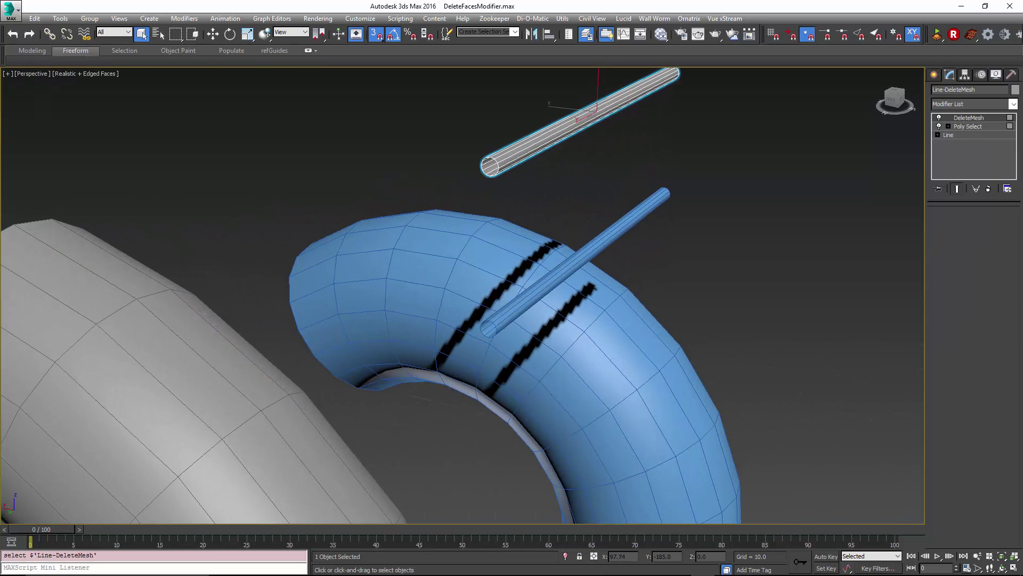
pyautogui.keyDown('ctrl'); pyautogui.click(518, 299); pyautogui.keyUp('ctrl')
pyautogui.hotkey('alt', 'q')
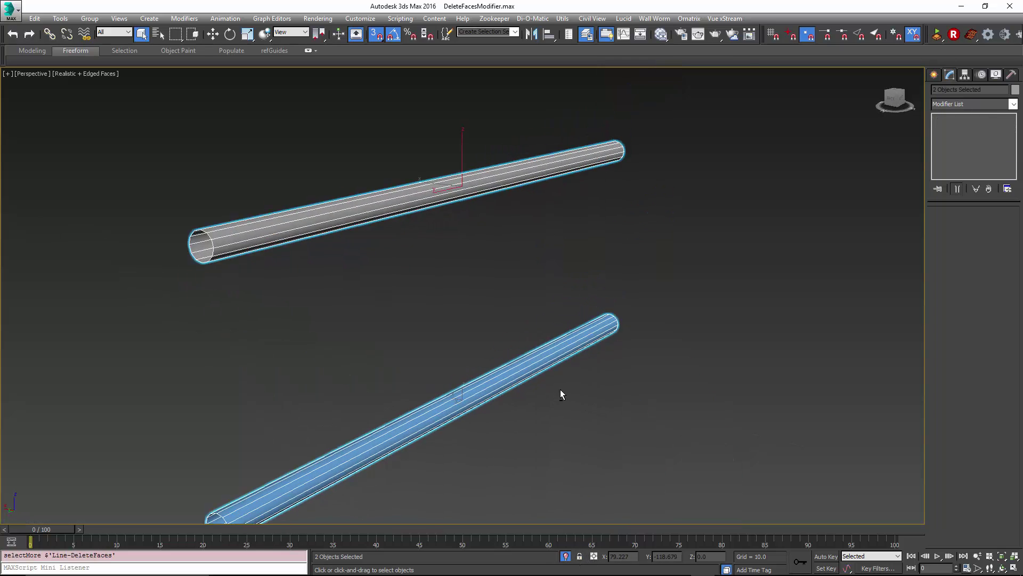
pyautogui.click(586, 155)
pyautogui.moveTo(357, 246); pyautogui.dragTo(395, 235, button='middle')
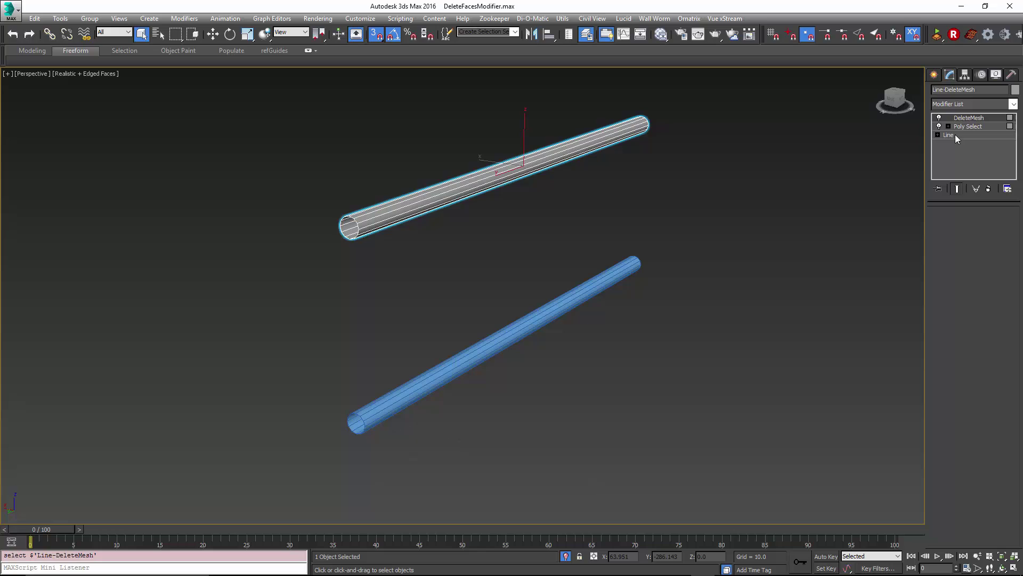
pyautogui.keyDown('alt'); pyautogui.moveTo(490, 205); pyautogui.dragTo(443, 196, button='middle'); pyautogui.keyUp('alt')
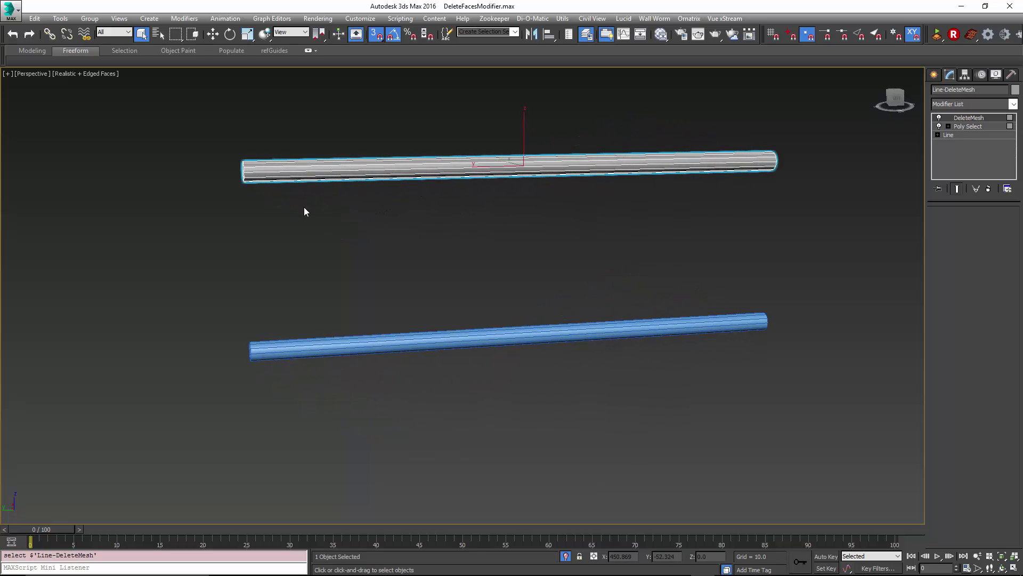
# Drop down to the grey rod's base Line, accepting the topology warning, and enter Vertex mode.
pyautogui.click(952, 134)
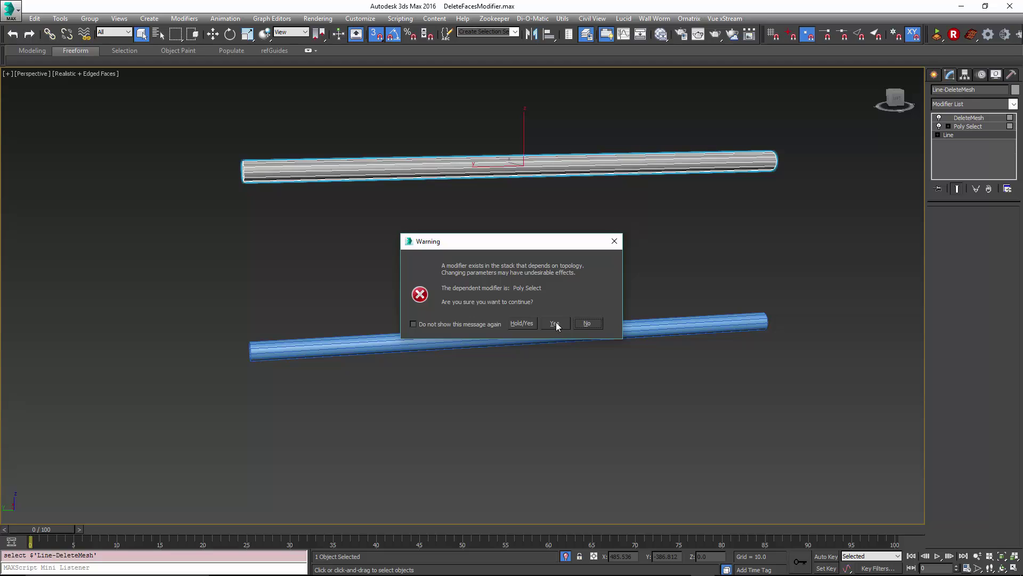
pyautogui.click(555, 323)
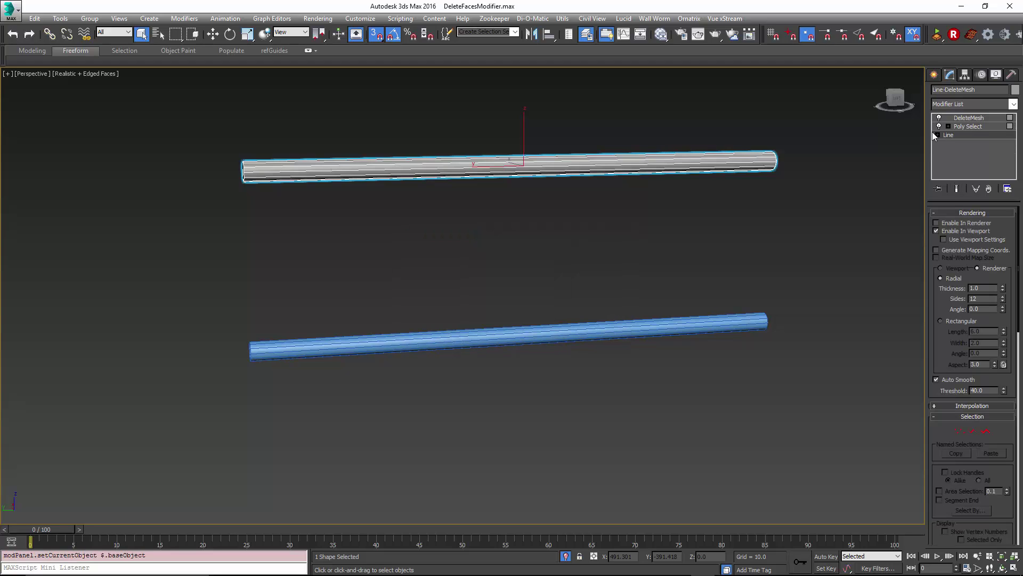
pyautogui.click(937, 135)
pyautogui.press('1')
# Select the rod's left end vertex and pull its tangent handle down to curve the rod.
pyautogui.moveTo(183, 121); pyautogui.dragTo(322, 227)
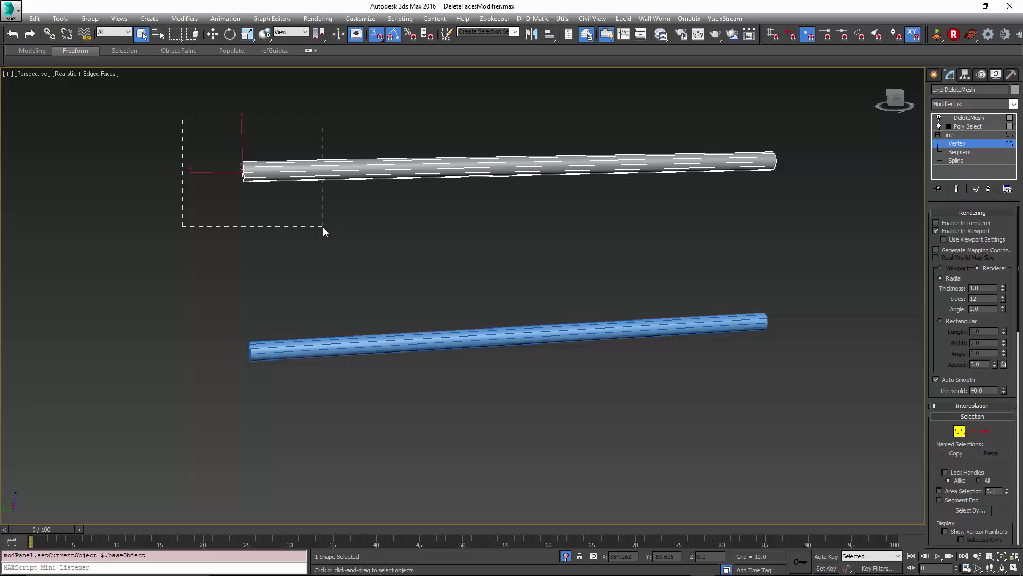
pyautogui.rightClick(245, 178)
pyautogui.click(259, 190)
pyautogui.scroll(-3, 266, 267)
pyautogui.scroll(1, 268, 269)
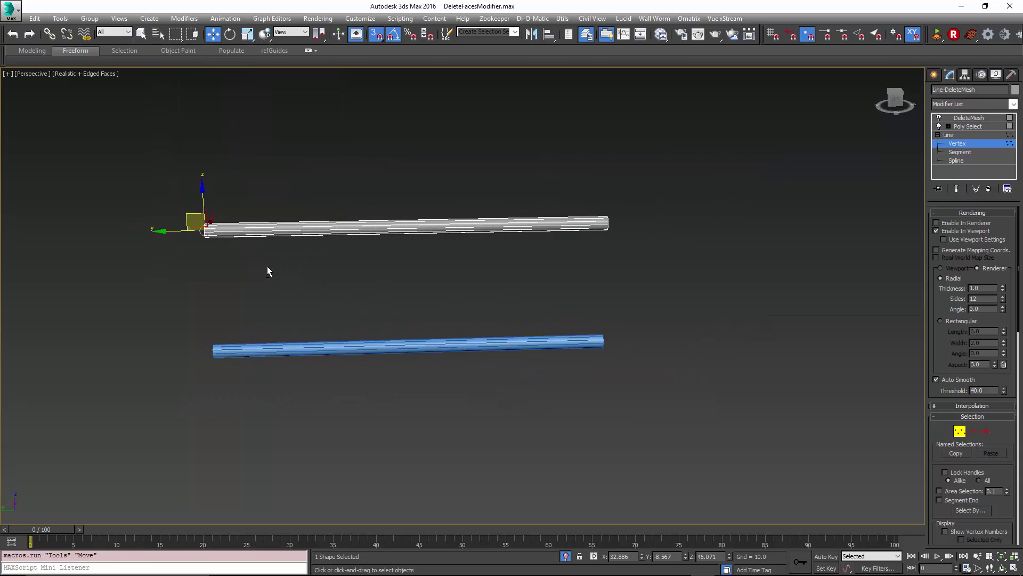
pyautogui.moveTo(337, 232); pyautogui.dragTo(326, 371)
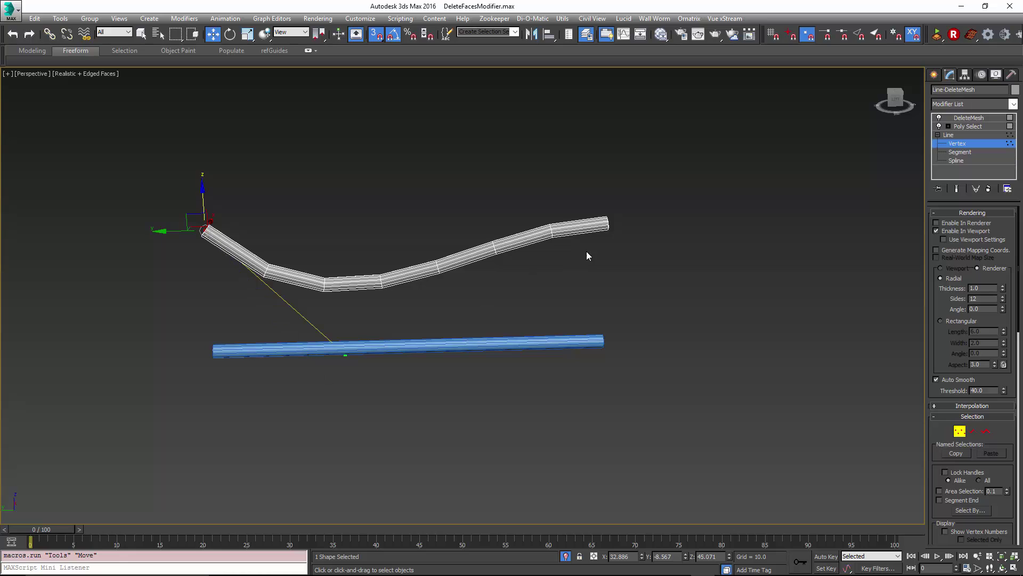
# Pull the right end vertex's tangent handle to deepen the rod into a U-shaped curve.
pyautogui.click(607, 222)
pyautogui.moveTo(596, 222); pyautogui.dragTo(477, 331)
pyautogui.scroll(2, 383, 348)
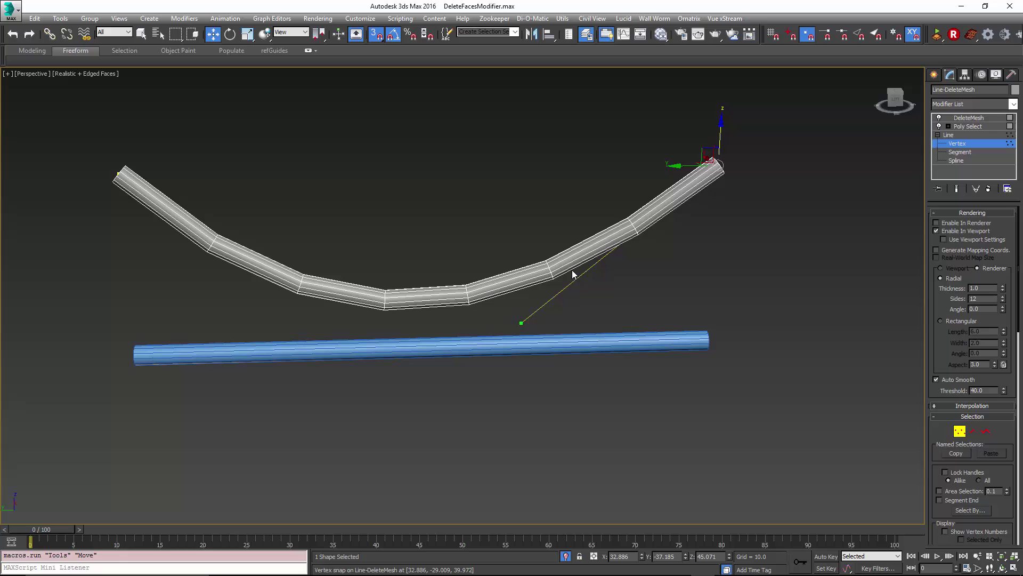
pyautogui.moveTo(625, 273)
pyautogui.keyDown('alt'); pyautogui.mouseDown(button='middle')
pyautogui.moveTo(617, 281)
pyautogui.moveTo(633, 271)
pyautogui.mouseUp(button='middle'); pyautogui.keyUp('alt')
# Make the curved line render as a tube in viewports and raise its interpolation steps to 16.
pyautogui.click(935, 230)
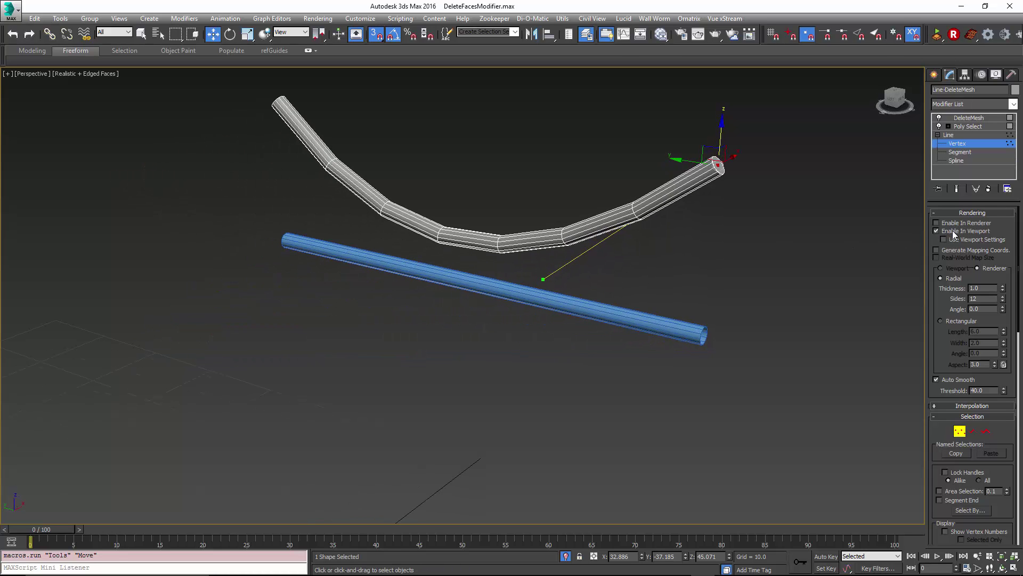
pyautogui.click(939, 406)
pyautogui.click(1000, 418)
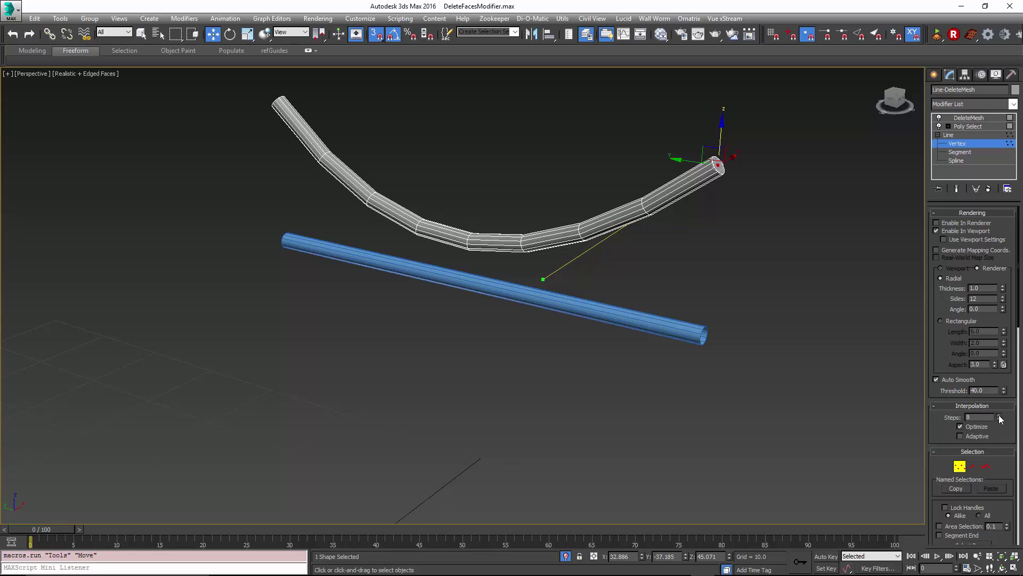
pyautogui.moveTo(1000, 419); pyautogui.dragTo(957, 382)
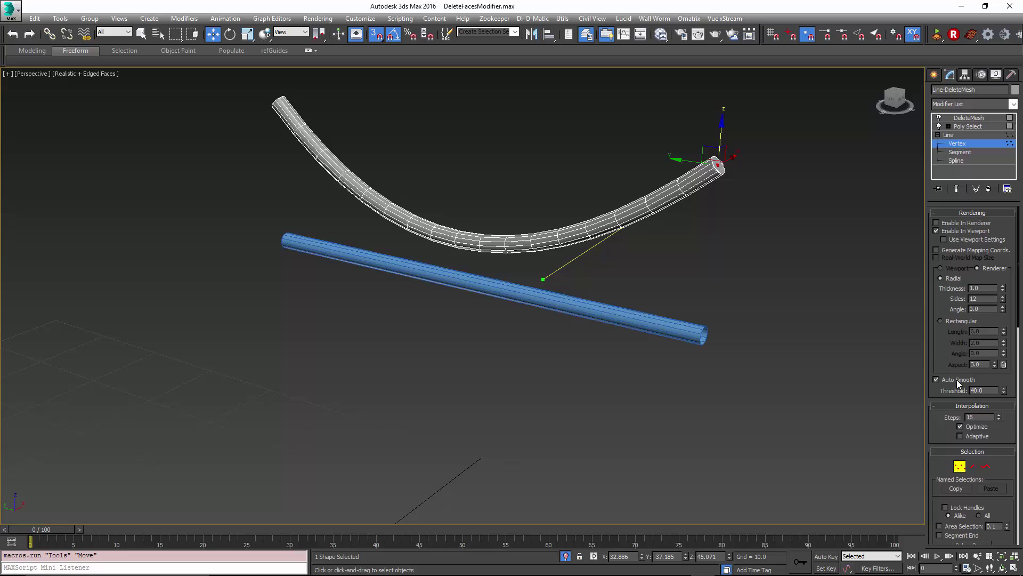
pyautogui.keyDown('alt'); pyautogui.moveTo(728, 287); pyautogui.dragTo(746, 320, button='middle'); pyautogui.keyUp('alt')
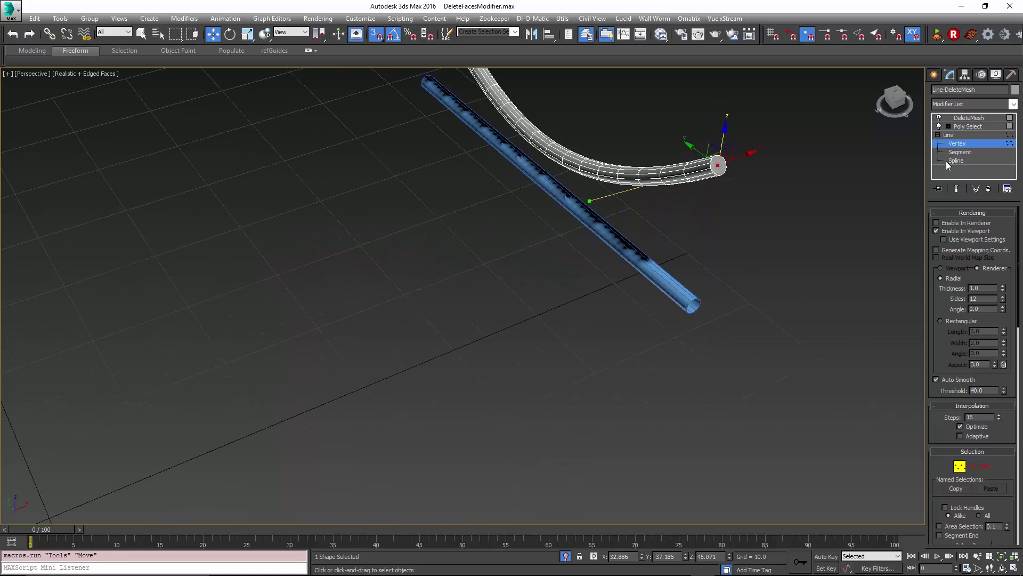
# Step back up through Poly Select to DeleteMesh and orbit to inspect the curved tube.
pyautogui.click(973, 133)
pyautogui.click(973, 126)
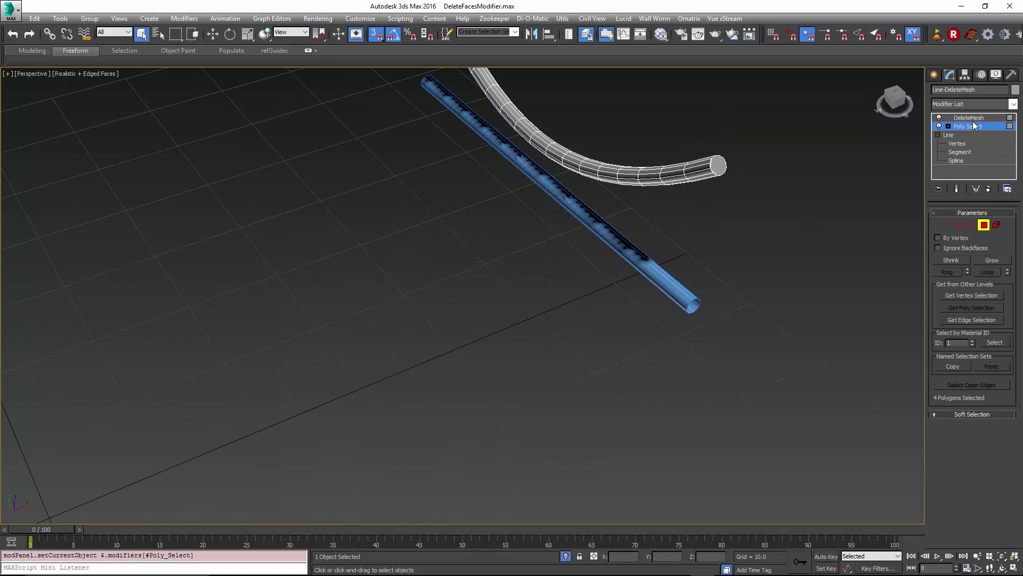
pyautogui.click(973, 118)
pyautogui.moveTo(845, 155)
pyautogui.keyDown('alt'); pyautogui.mouseDown(button='middle')
pyautogui.moveTo(665, 176)
pyautogui.moveTo(735, 155)
pyautogui.moveTo(722, 172)
pyautogui.moveTo(597, 177)
pyautogui.moveTo(580, 142)
pyautogui.moveTo(539, 213)
pyautogui.moveTo(534, 314)
pyautogui.moveTo(437, 267)
pyautogui.mouseUp(button='middle'); pyautogui.keyUp('alt')
pyautogui.scroll(5, 437, 266)
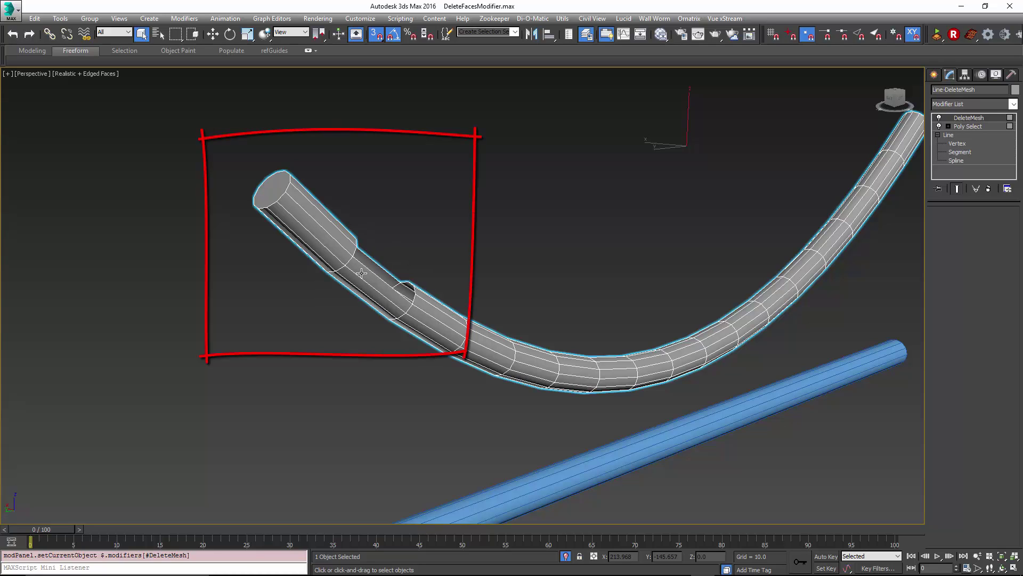
pyautogui.scroll(-2, 580, 255)
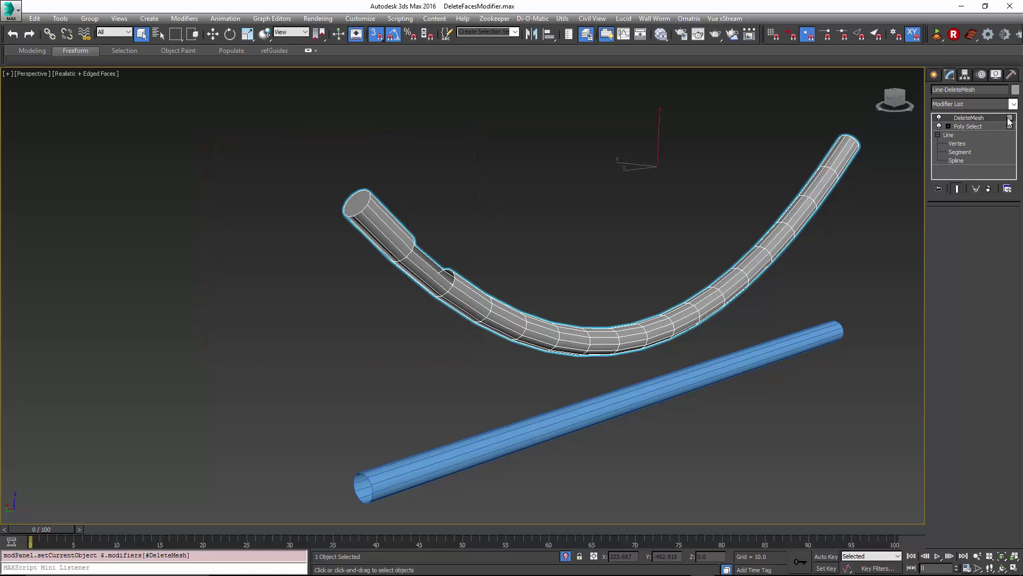
# Select the straight blue tube and open its base Line spline in Vertex mode.
pyautogui.click(520, 436)
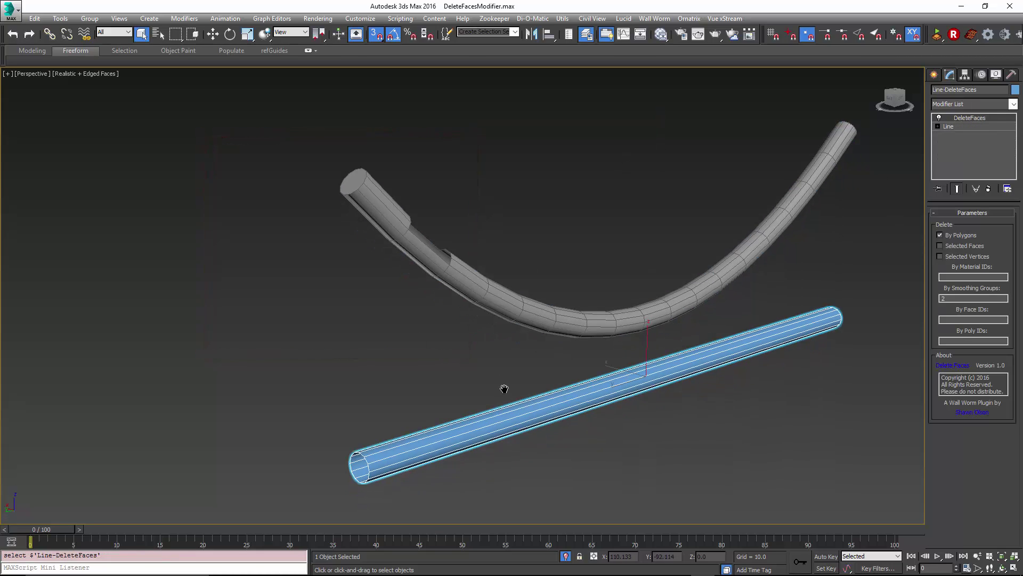
pyautogui.moveTo(504, 389); pyautogui.dragTo(529, 292, button='middle')
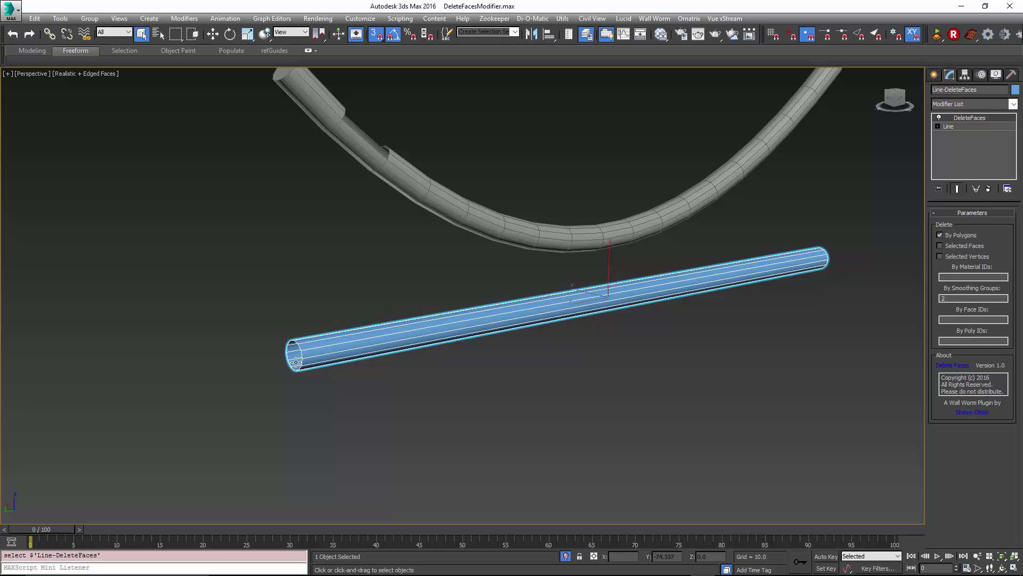
pyautogui.keyDown('alt'); pyautogui.moveTo(774, 308); pyautogui.dragTo(863, 227, button='middle'); pyautogui.keyUp('alt')
pyautogui.click(974, 129)
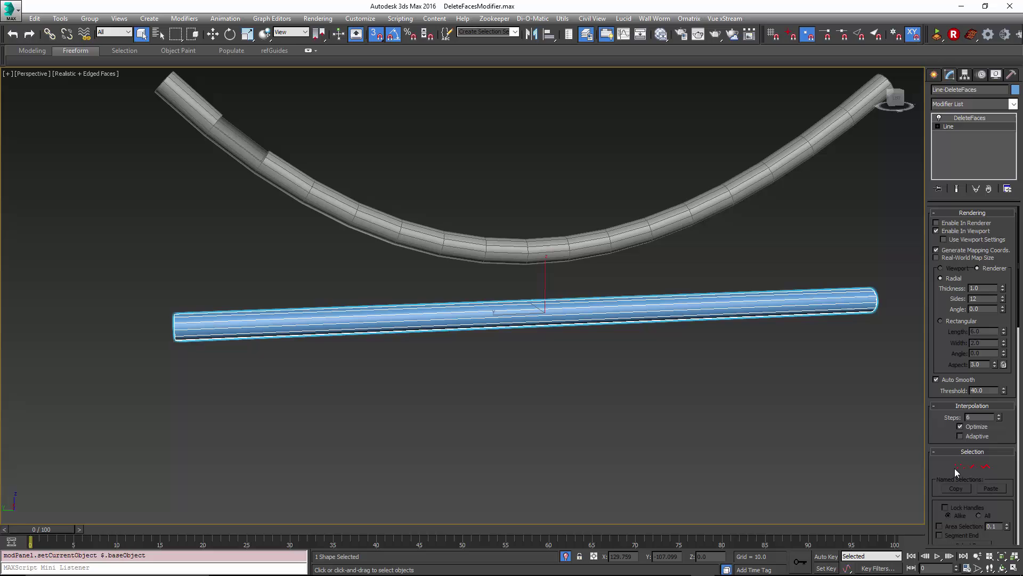
pyautogui.click(957, 467)
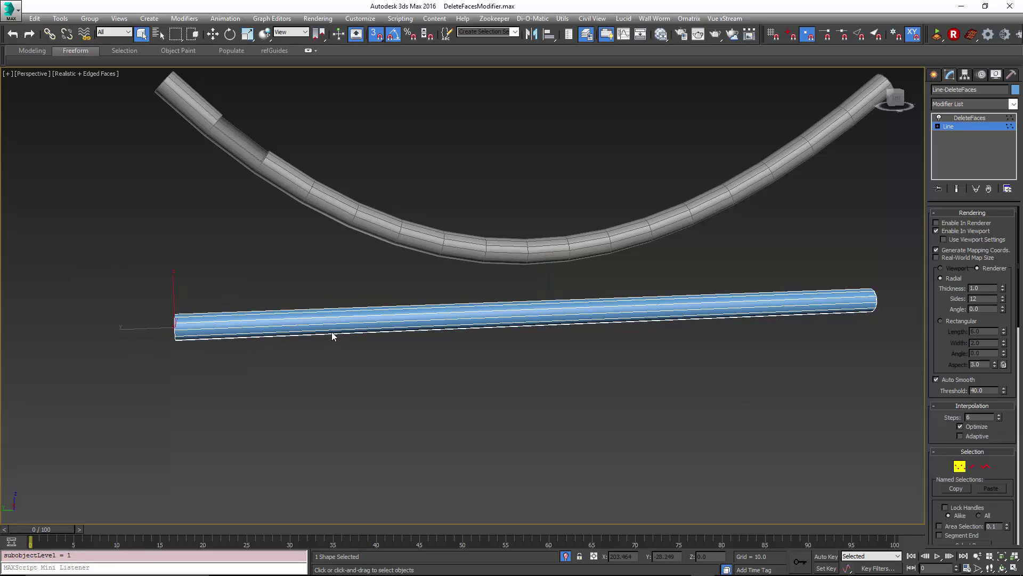
# In wireframe, drag both end vertices' Bezier handles down to bend the blue tube into a deep curve.
pyautogui.press('F3')
pyautogui.press('w')
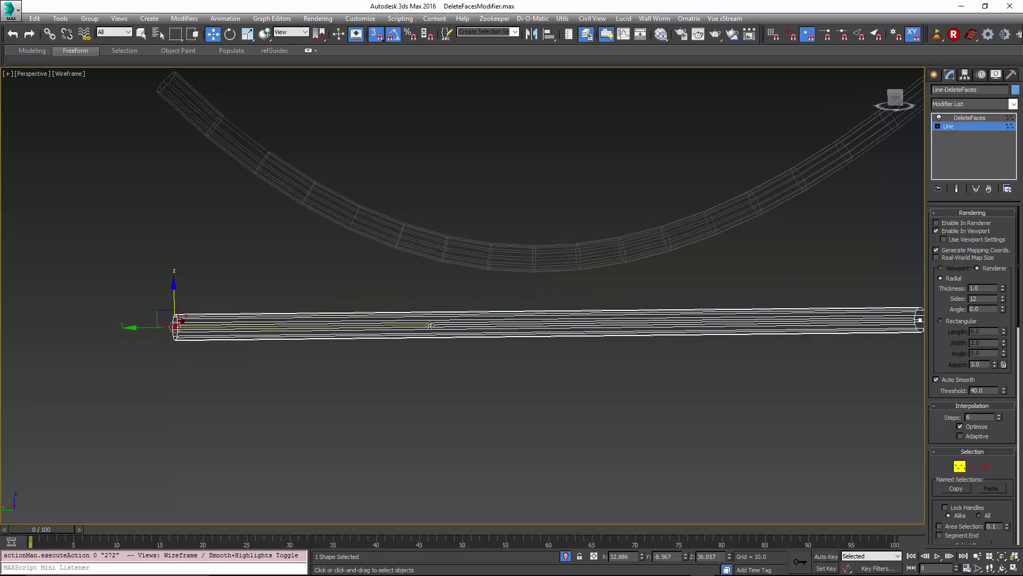
pyautogui.moveTo(178, 320); pyautogui.dragTo(548, 439)
pyautogui.moveTo(549, 439); pyautogui.dragTo(675, 364, button='middle')
pyautogui.click(781, 308)
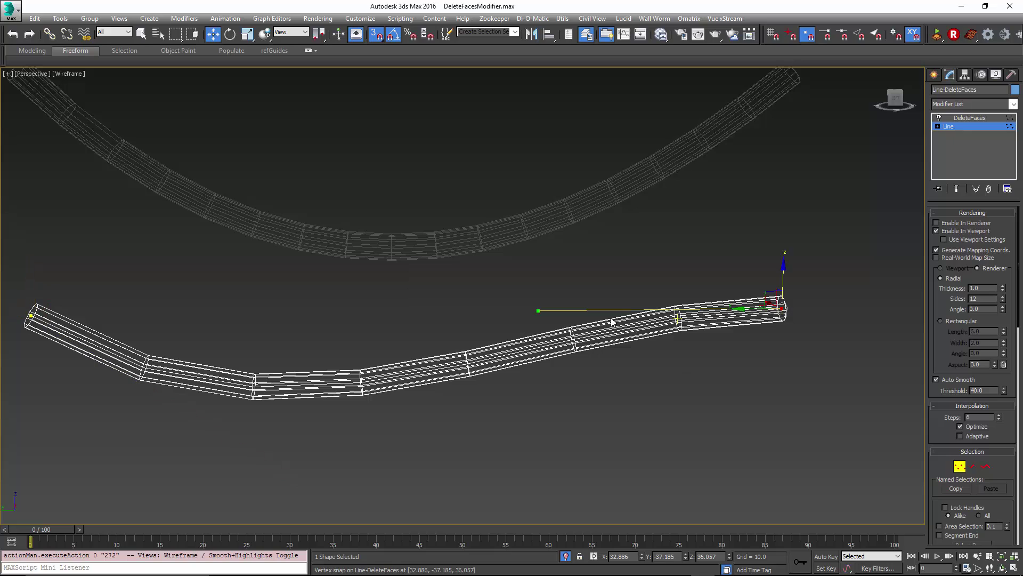
pyautogui.moveTo(535, 309); pyautogui.dragTo(472, 452)
pyautogui.scroll(-4, 472, 452)
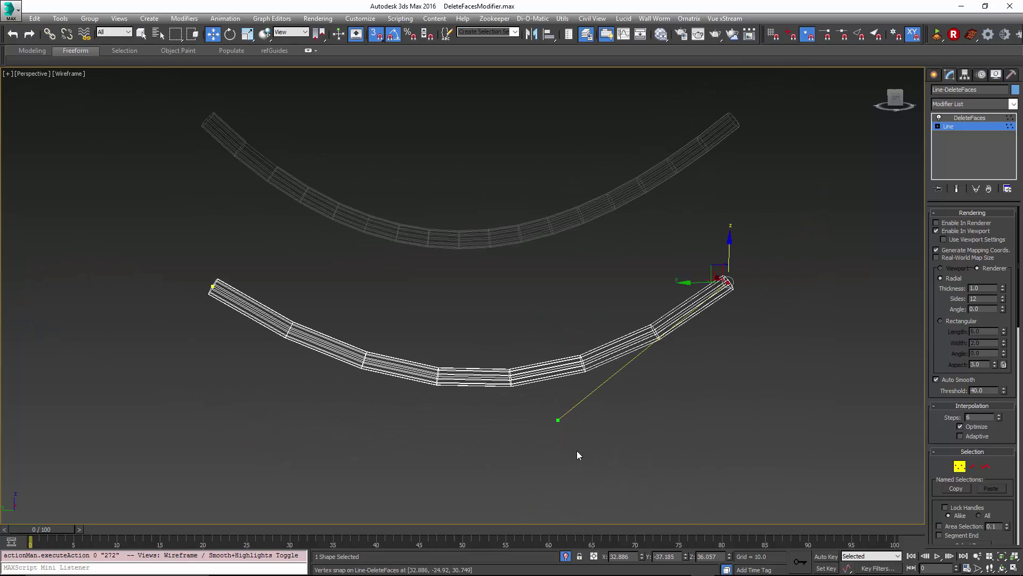
pyautogui.moveTo(556, 419); pyautogui.dragTo(586, 541)
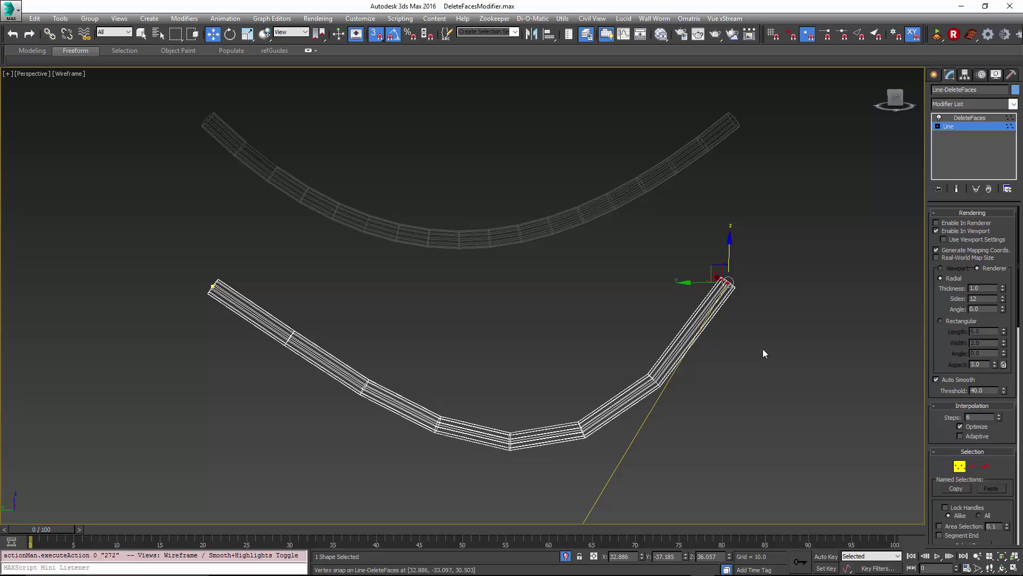
# Raise the line's interpolation steps to 10 and return to shaded view.
pyautogui.click(1000, 417)
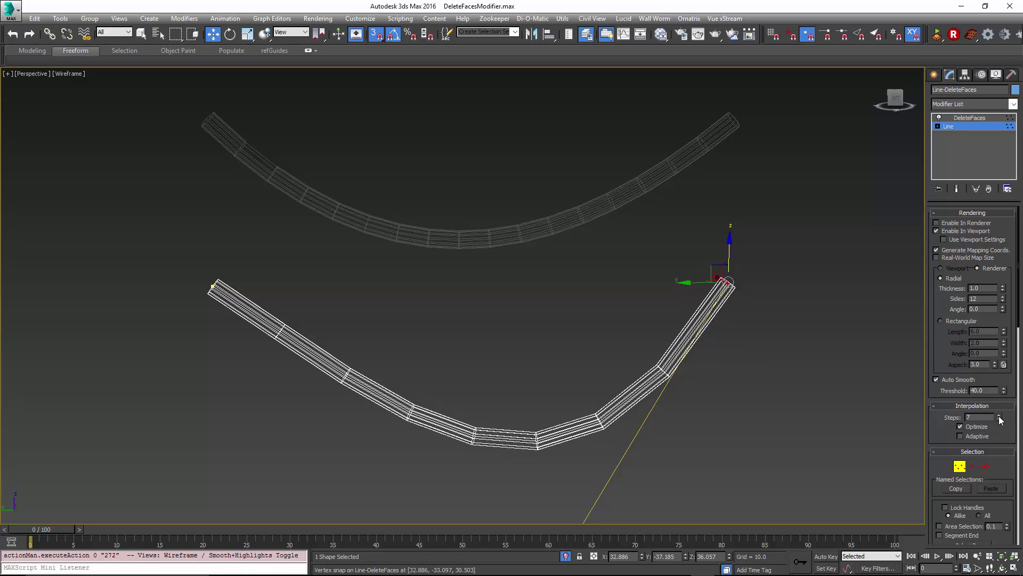
pyautogui.click(1000, 418)
pyautogui.click(1000, 418)
pyautogui.click(999, 417)
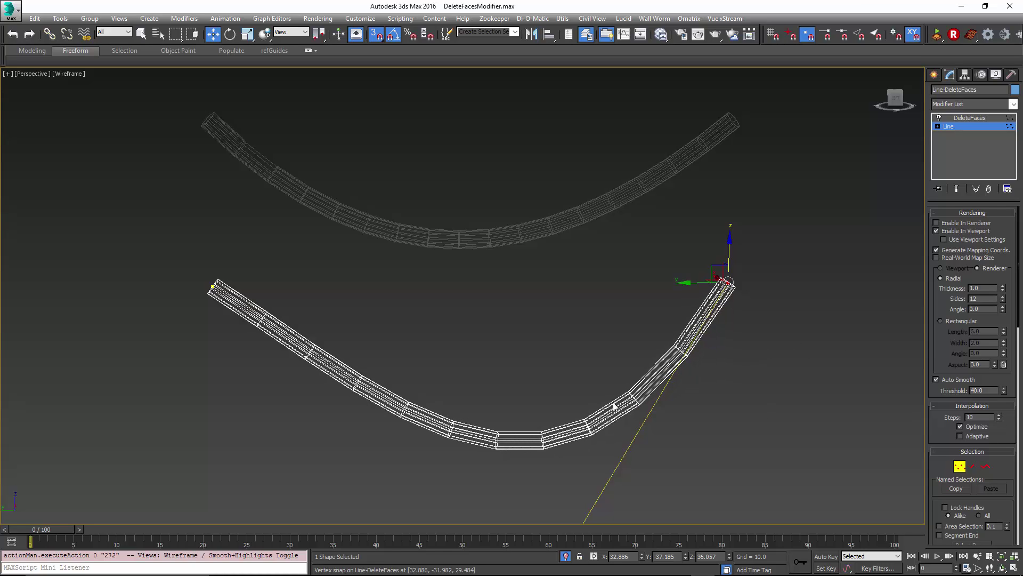
pyautogui.press('F3')
# Turn on Show End Result and orbit to inspect both tubes with their end caps removed.
pyautogui.keyDown('alt'); pyautogui.moveTo(667, 426); pyautogui.dragTo(735, 392, button='middle'); pyautogui.keyUp('alt')
pyautogui.click(956, 189)
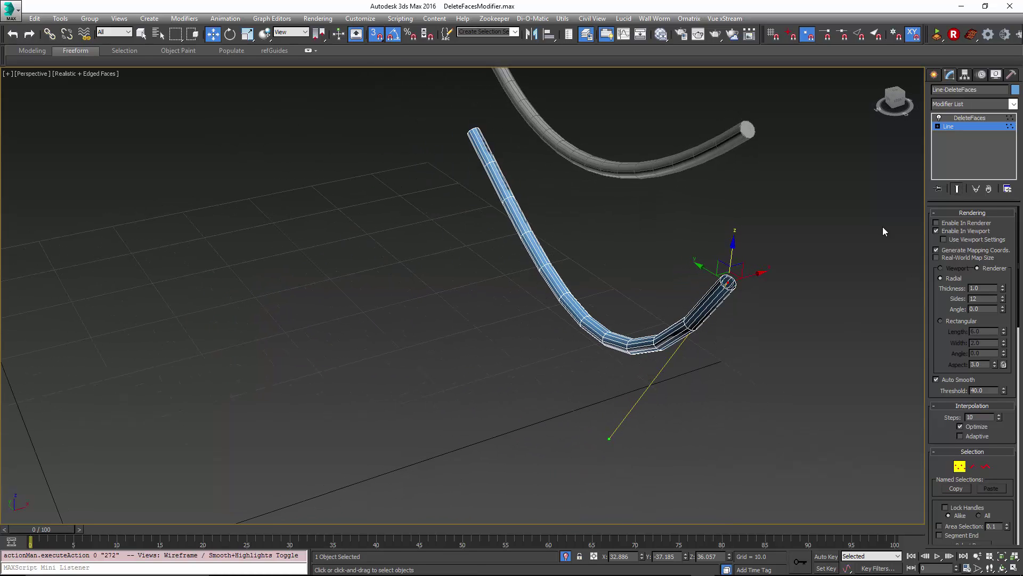
pyautogui.scroll(5, 773, 250)
pyautogui.scroll(-4, 465, 325)
pyautogui.keyDown('alt'); pyautogui.moveTo(465, 341); pyautogui.dragTo(490, 373, button='middle'); pyautogui.keyUp('alt')
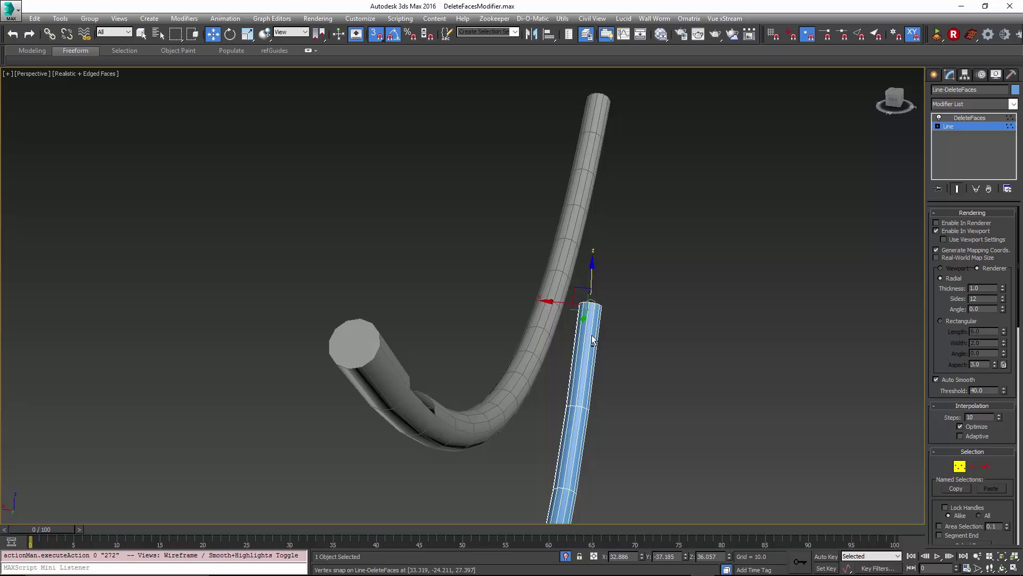
pyautogui.scroll(3, 491, 373)
pyautogui.scroll(-4, 513, 413)
pyautogui.keyDown('alt'); pyautogui.moveTo(512, 408); pyautogui.dragTo(569, 285, button='middle'); pyautogui.keyUp('alt')
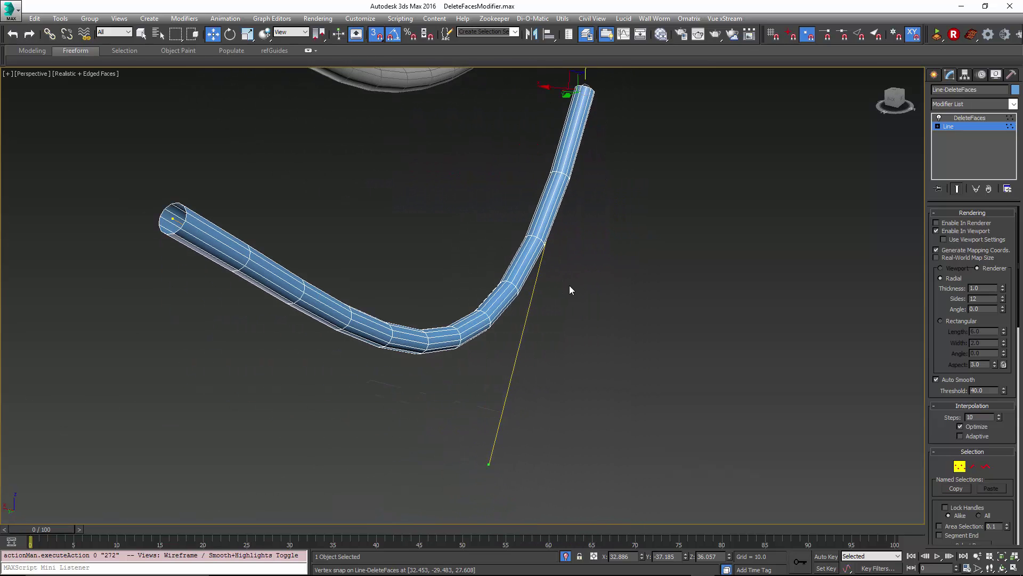
# Move the line's end vertex to the right to form a V shape.
pyautogui.moveTo(489, 464); pyautogui.dragTo(574, 461)
pyautogui.keyDown('alt'); pyautogui.moveTo(575, 407); pyautogui.dragTo(489, 415, button='middle'); pyautogui.keyUp('alt')
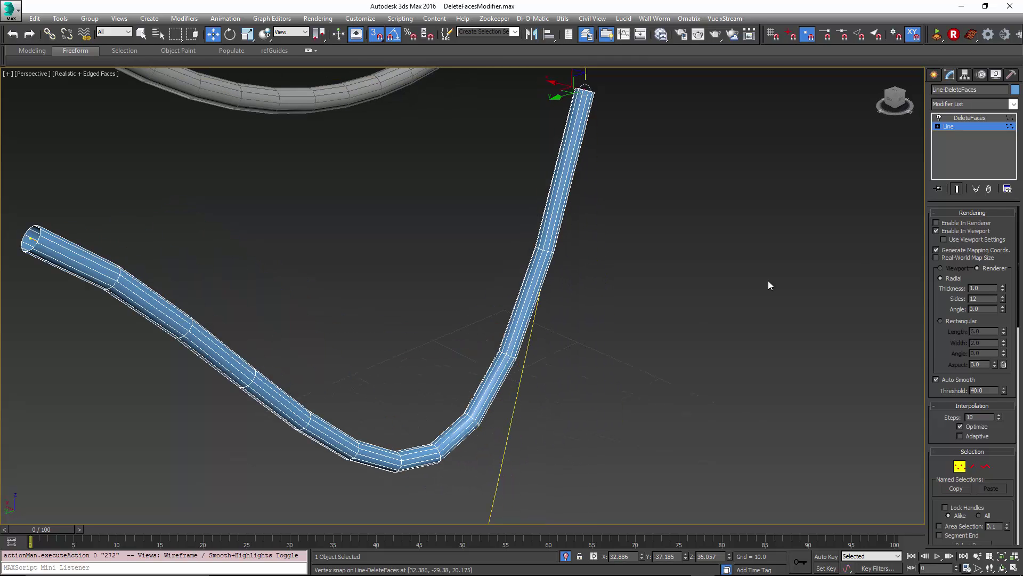
pyautogui.scroll(-5, 943, 433)
# Refine the blue tube's line by adding two new vertices along it.
pyautogui.click(952, 471)
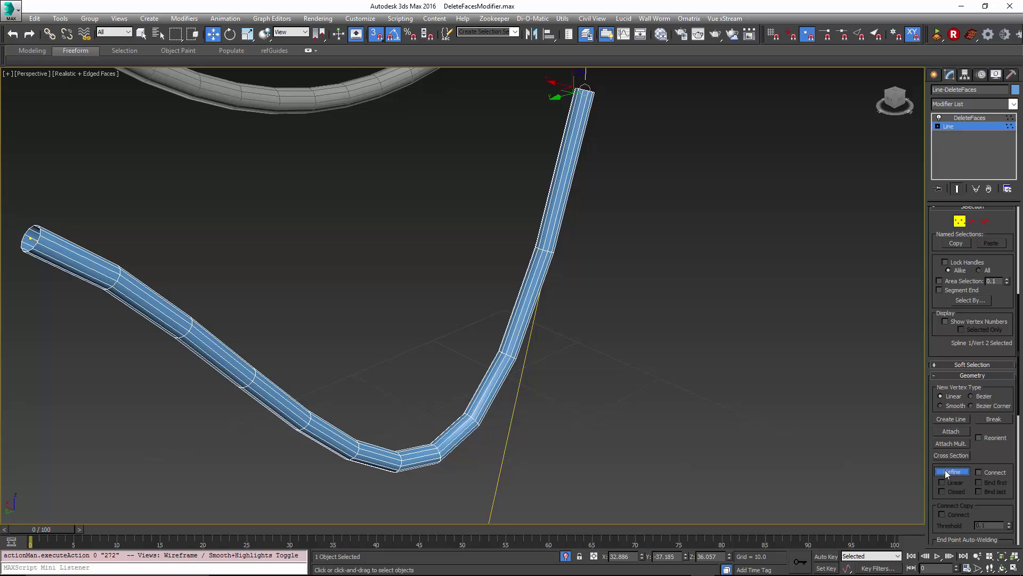
pyautogui.click(421, 459)
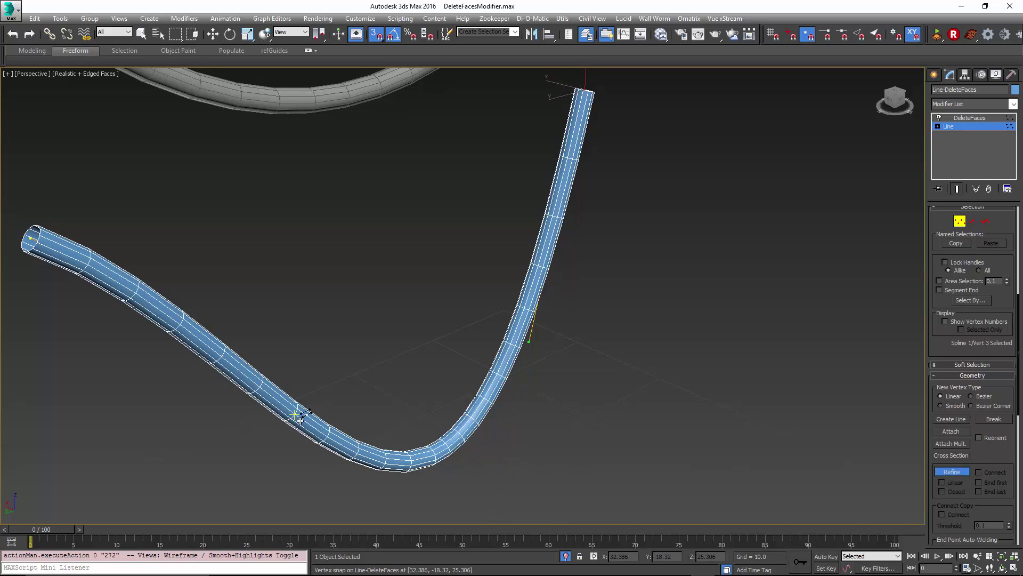
pyautogui.click(344, 428)
pyautogui.scroll(-3, 385, 443)
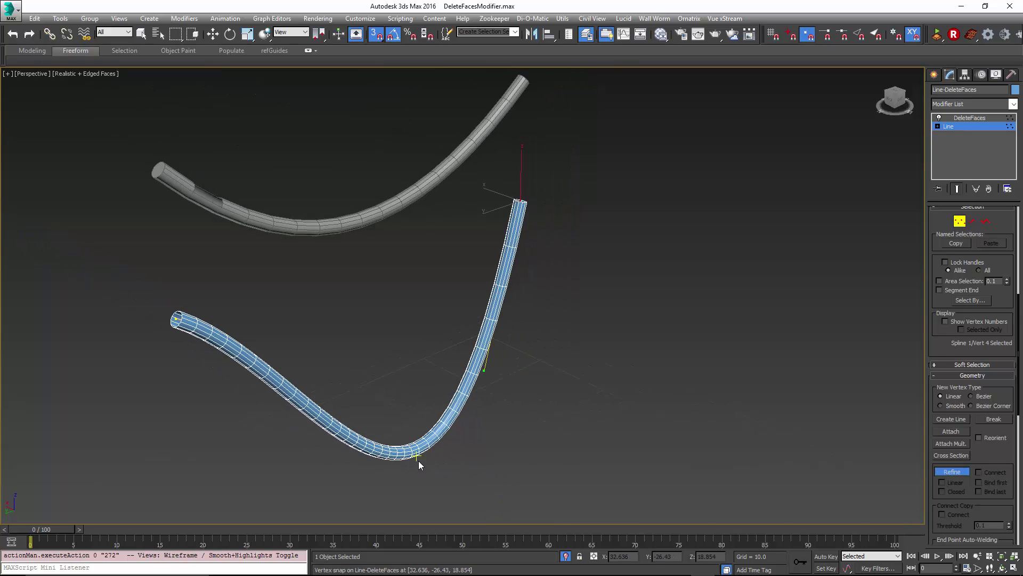
# With snaps off, slide the bottom vertex right along X to sharpen the V corner.
pyautogui.press('w')
pyautogui.click(416, 447)
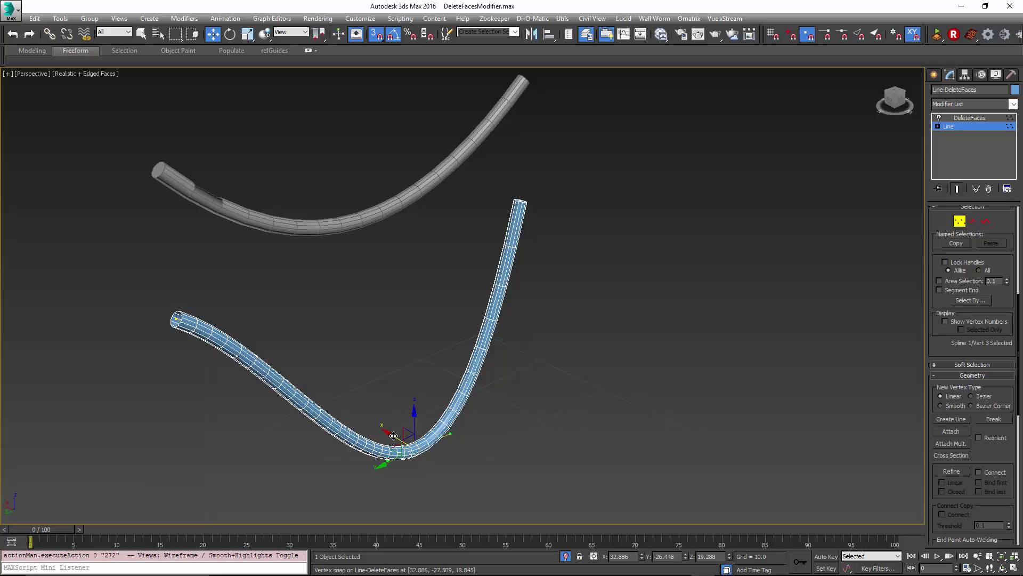
pyautogui.press('s')
pyautogui.moveTo(393, 435); pyautogui.dragTo(522, 490)
pyautogui.moveTo(522, 491); pyautogui.dragTo(522, 382, button='middle')
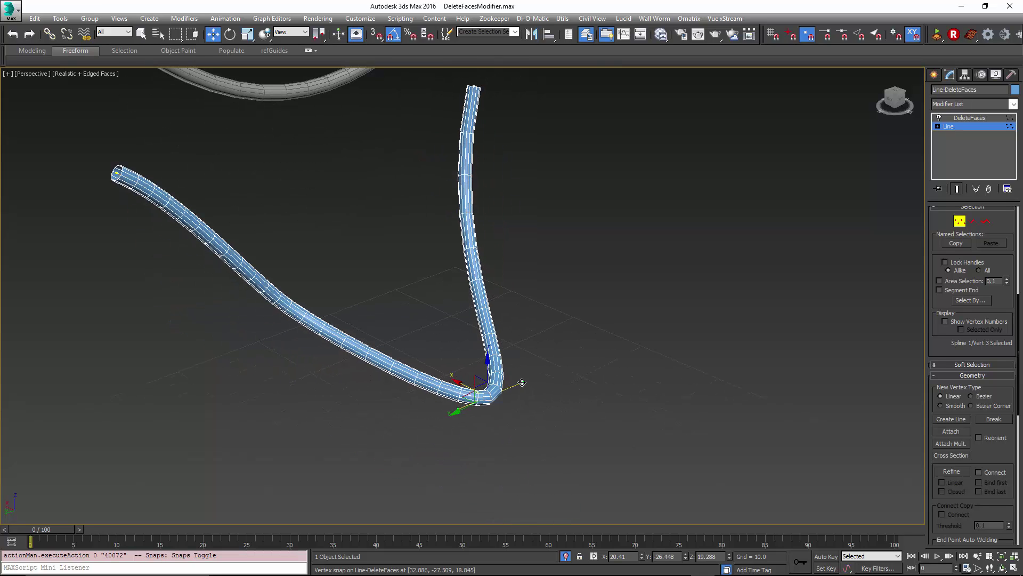
pyautogui.moveTo(522, 382); pyautogui.dragTo(583, 360)
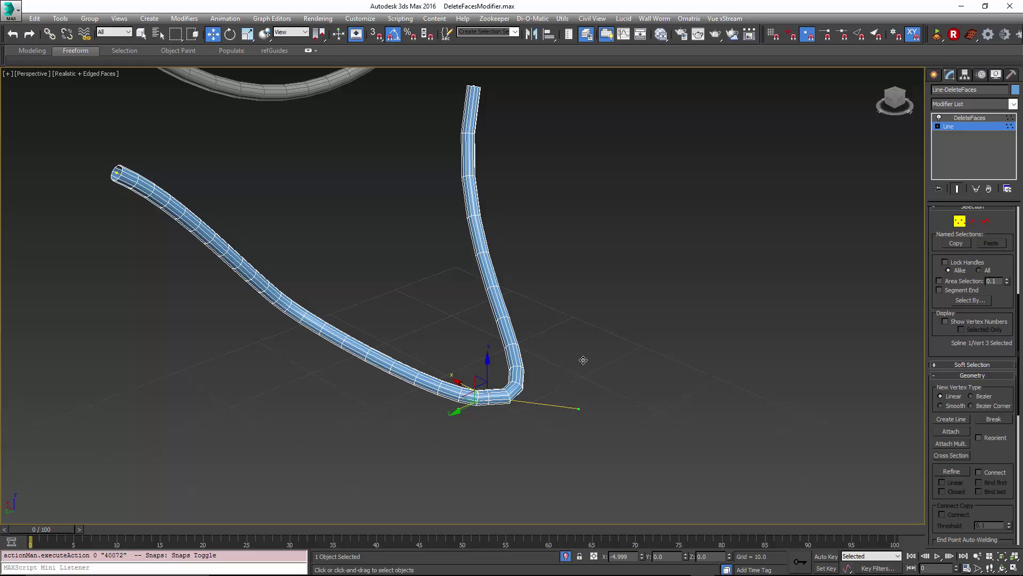
pyautogui.click(269, 285)
# Orbit the view to check the V-shaped blue tube from a new angle.
pyautogui.keyDown('alt'); pyautogui.moveTo(269, 285); pyautogui.dragTo(562, 220, button='middle'); pyautogui.keyUp('alt')
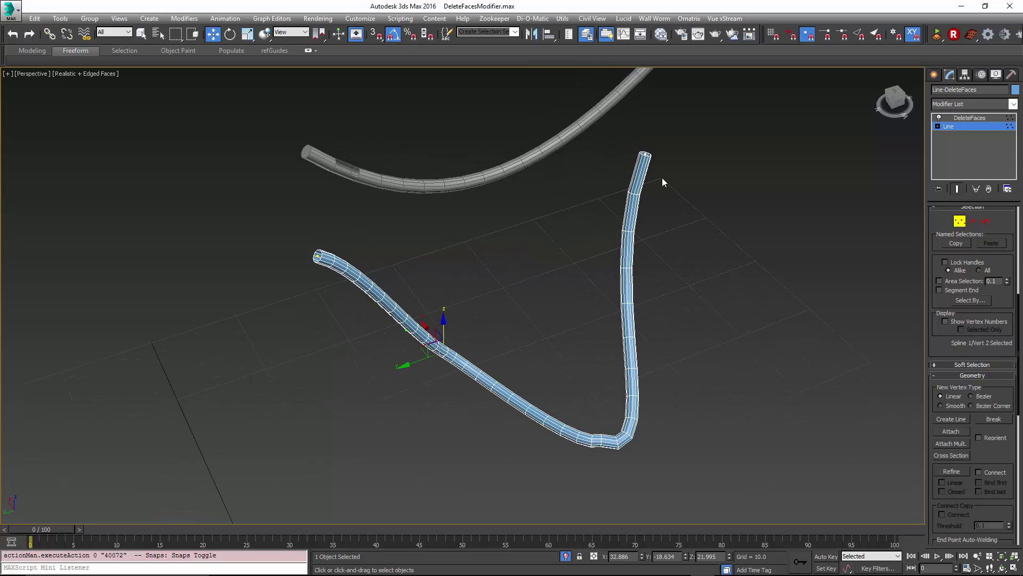